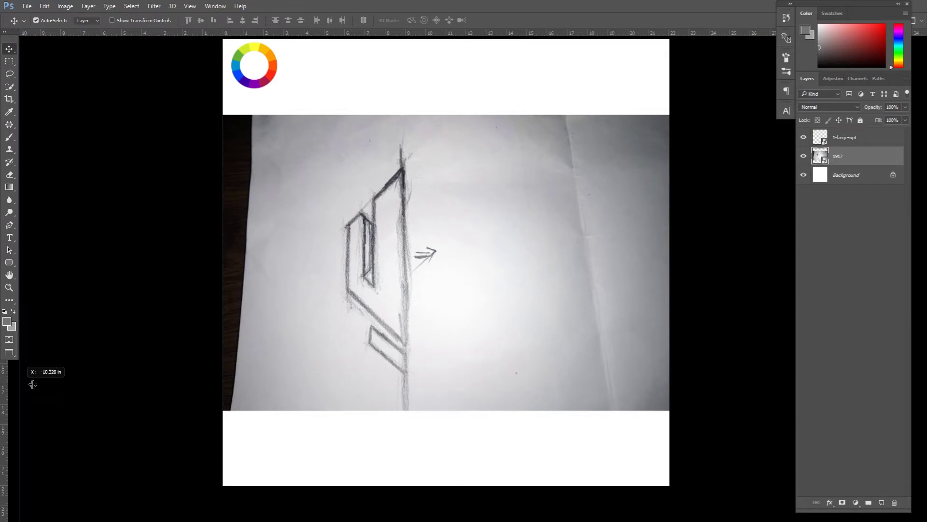
Step: Add vertical guides along the sketch's tall edge, left edge and left arm edges
drag(33, 384, 407, 384)
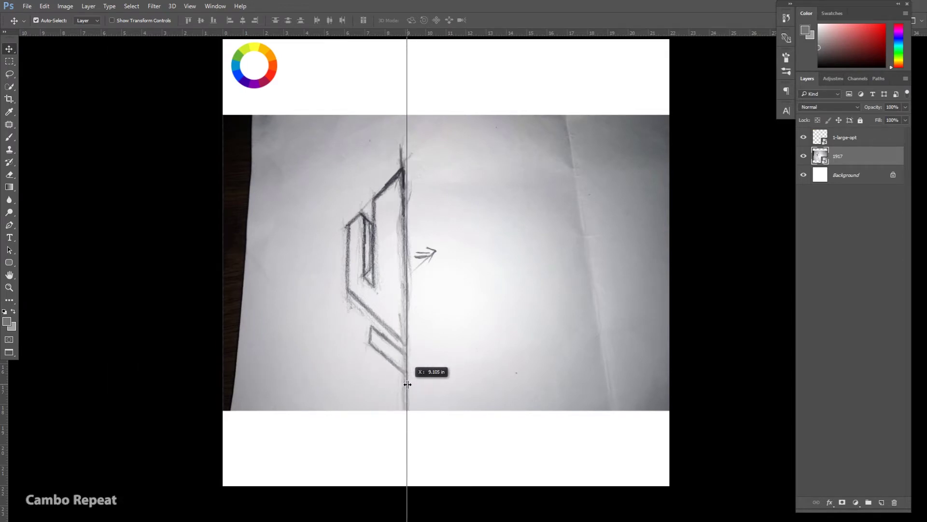
drag(407, 384, 407, 383)
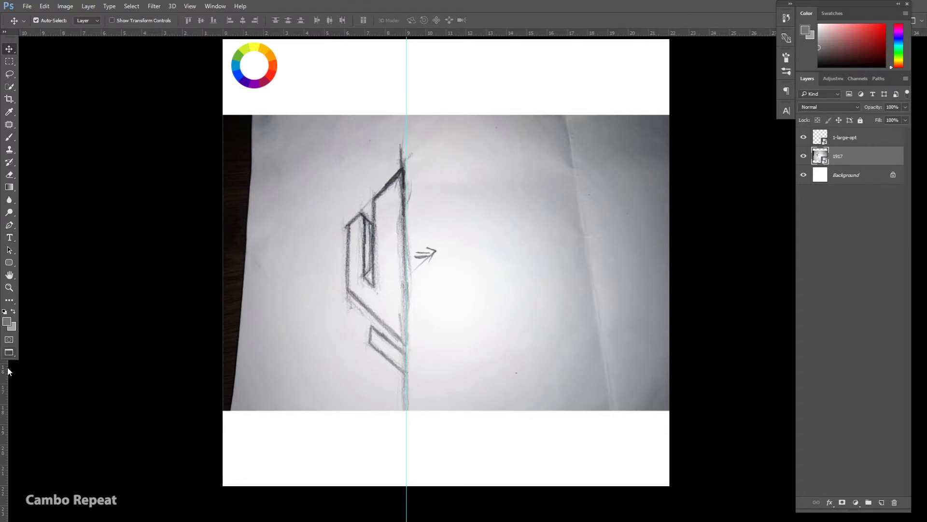
drag(8, 383, 346, 386)
drag(6, 405, 374, 424)
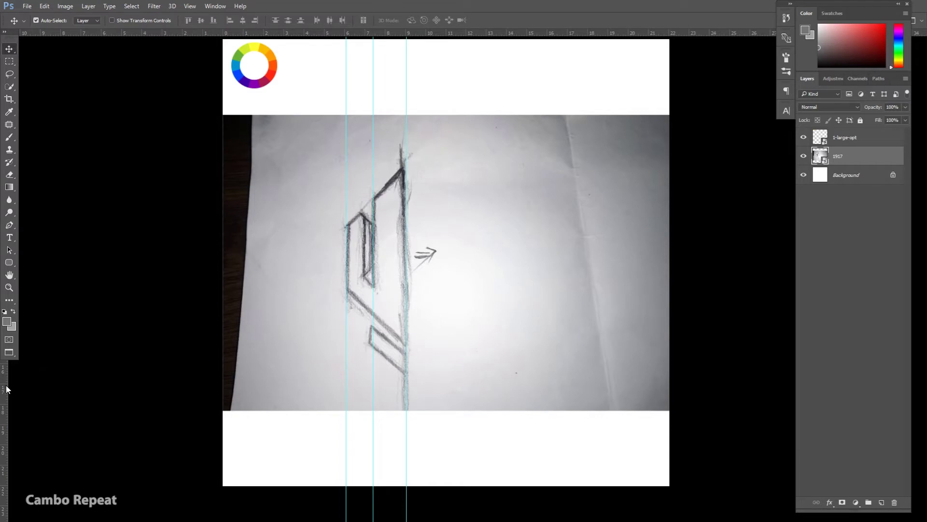
mouse_move(6, 389)
mouse_down()
mouse_move(320, 383)
mouse_move(364, 395)
mouse_up()
Step: Add horizontal guides at the sketch's top point and left arm's top and bottom, plus one vertical
mouse_move(335, 33)
mouse_down()
mouse_move(379, 155)
mouse_move(386, 207)
mouse_move(378, 212)
mouse_up()
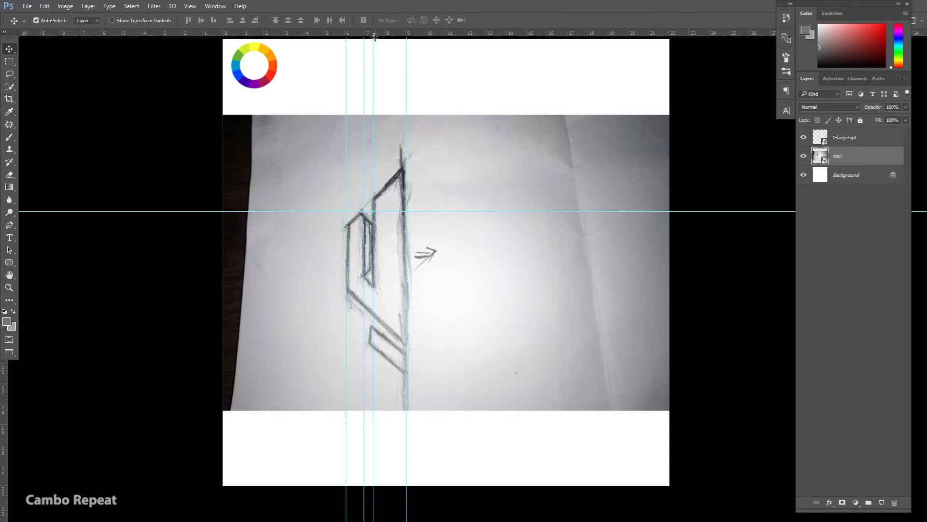
drag(375, 34, 415, 167)
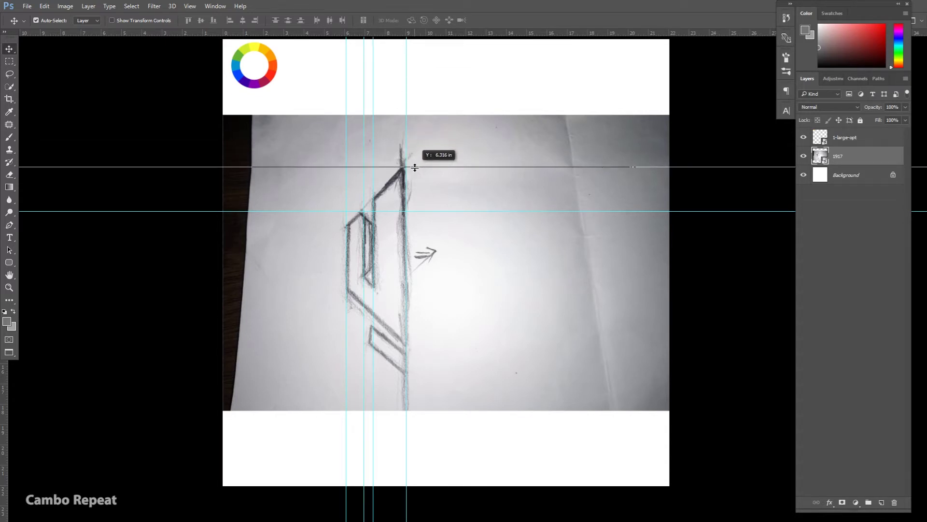
drag(415, 167, 415, 167)
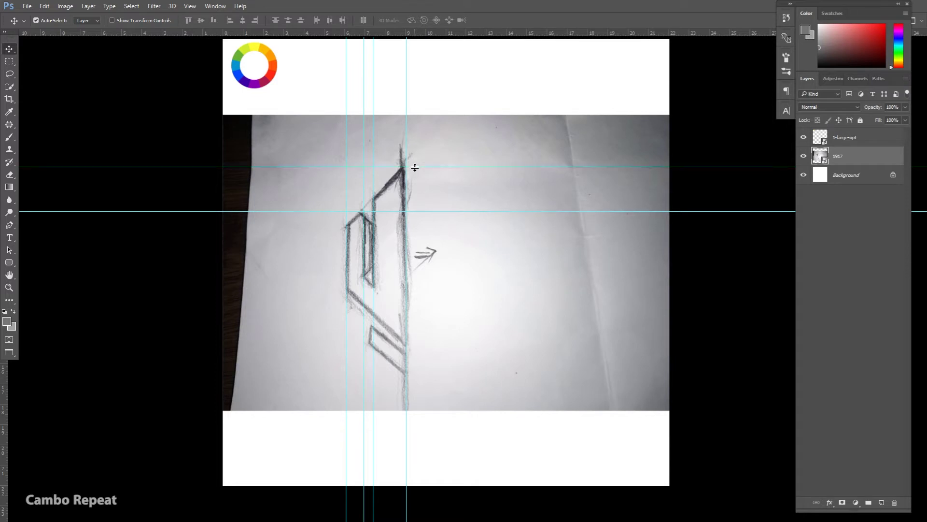
drag(416, 212, 417, 209)
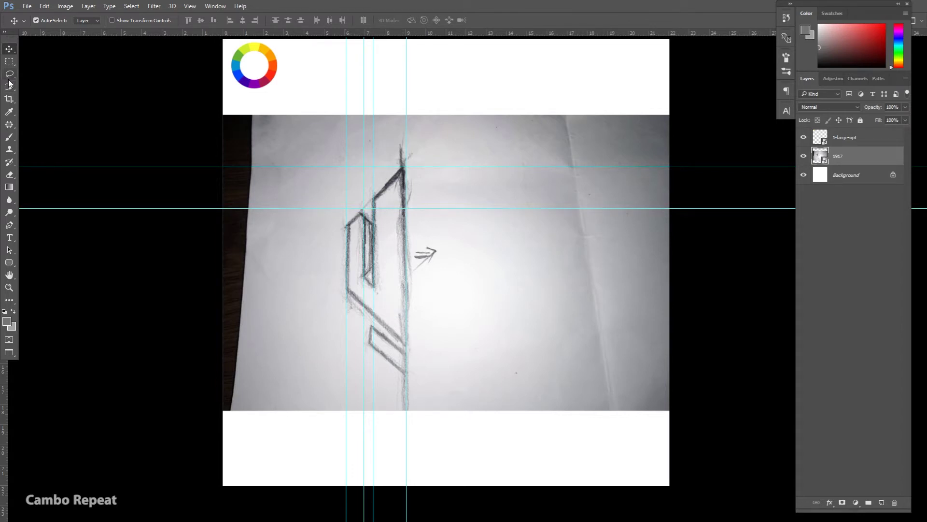
mouse_move(343, 34)
mouse_down()
mouse_move(415, 294)
mouse_move(440, 290)
mouse_up()
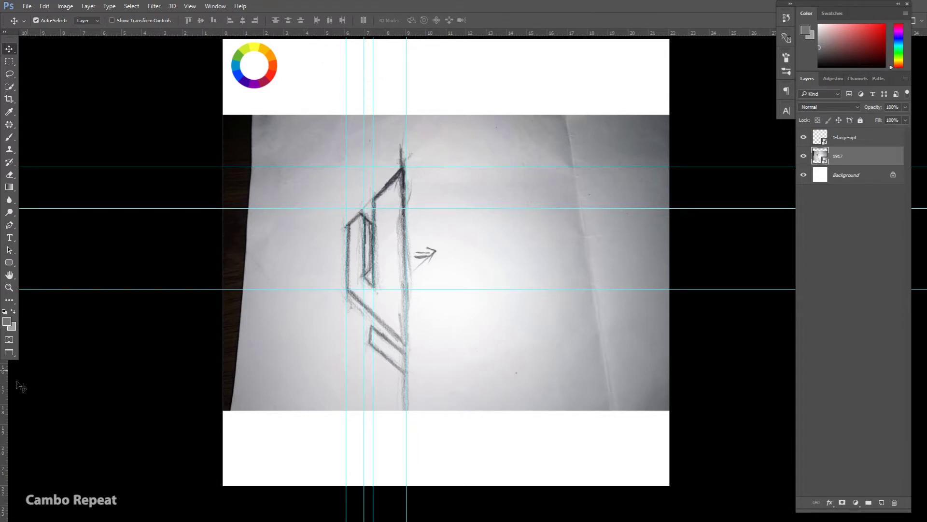
drag(7, 398, 360, 397)
drag(333, 34, 398, 214)
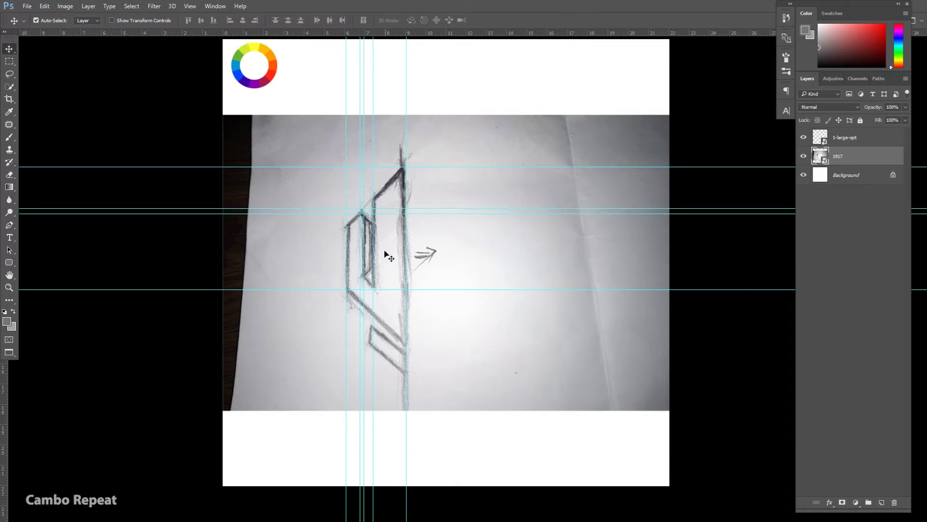
Step: Zoom in on the sketch and add a new empty layer above it
scroll(380, 253, up, 1)
scroll(381, 255, up, 1)
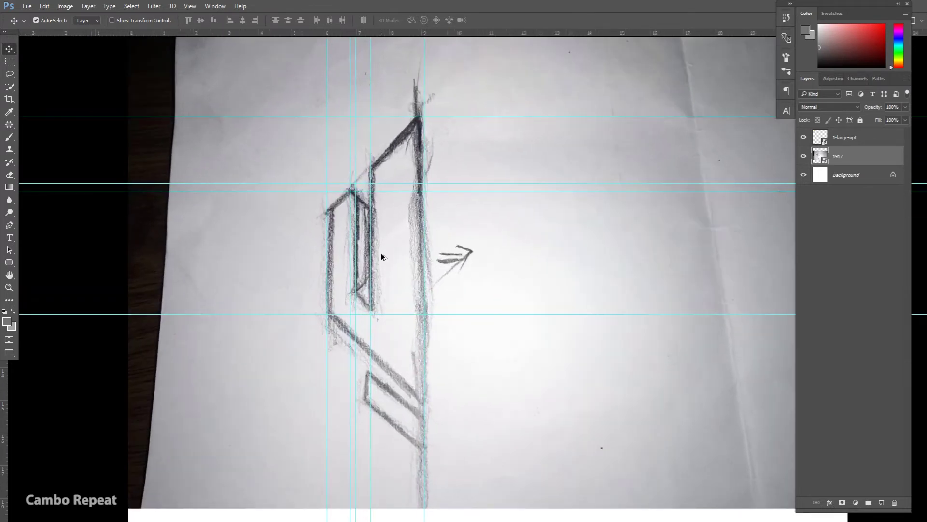
drag(381, 255, 375, 245)
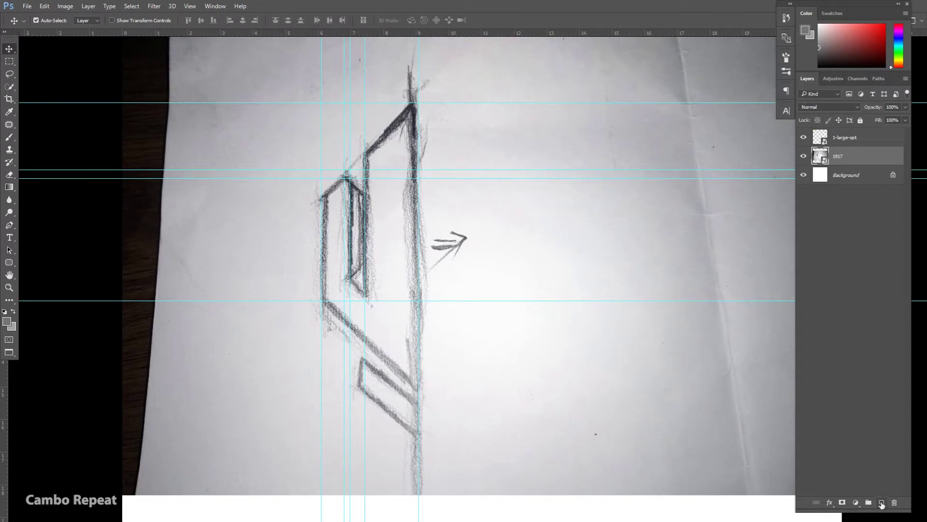
click(881, 503)
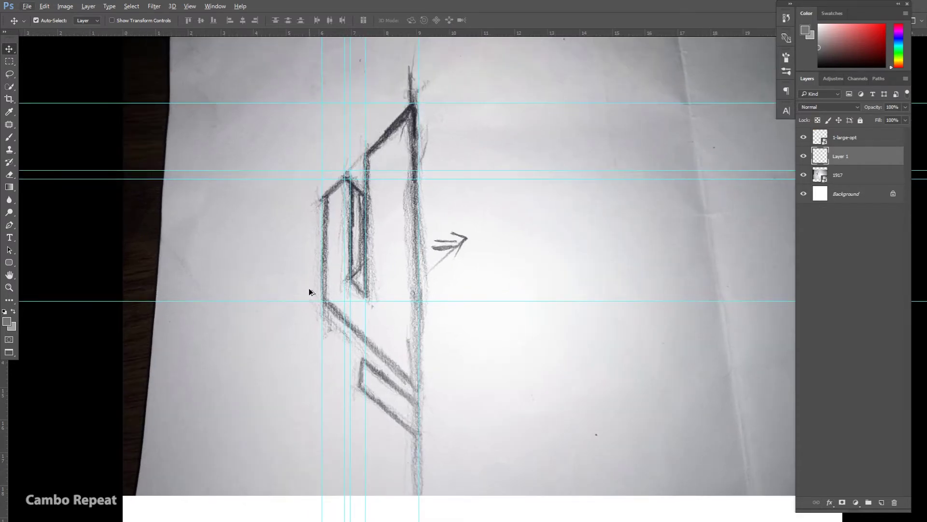
Step: Trace a closed Pen path around the cactus trunk and left arm
key(p)
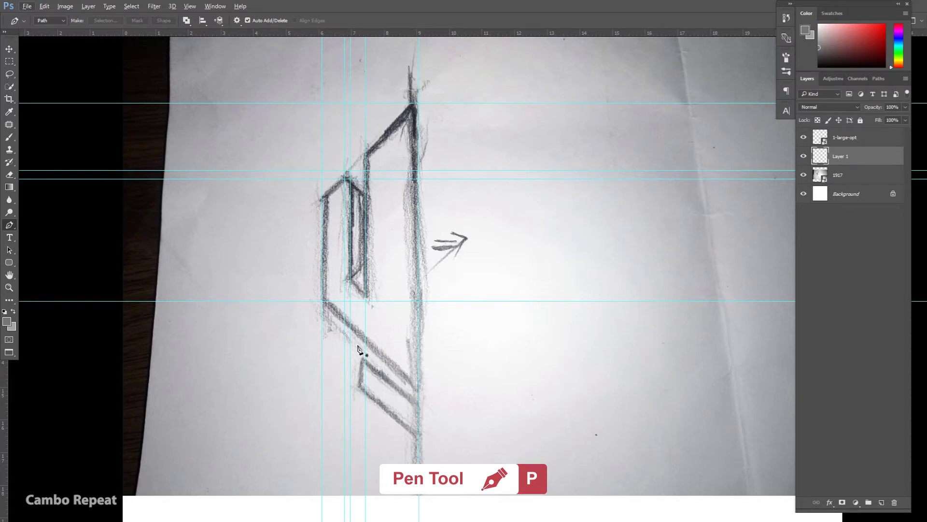
click(419, 392)
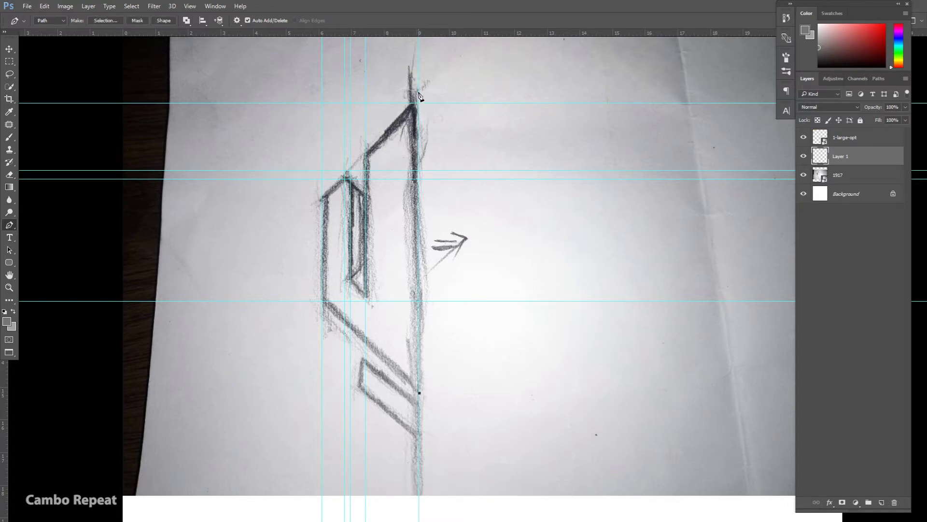
click(419, 97)
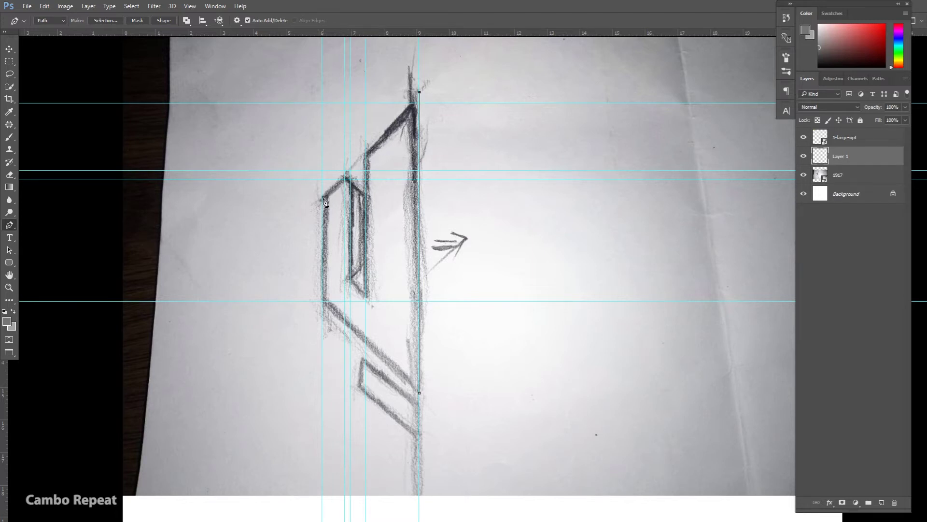
click(365, 153)
click(365, 295)
click(350, 279)
click(351, 184)
click(322, 201)
click(322, 301)
click(420, 393)
Step: Load the cactus outline as a selection and set the foreground colour to green #66b032
key(ctrl+Return)
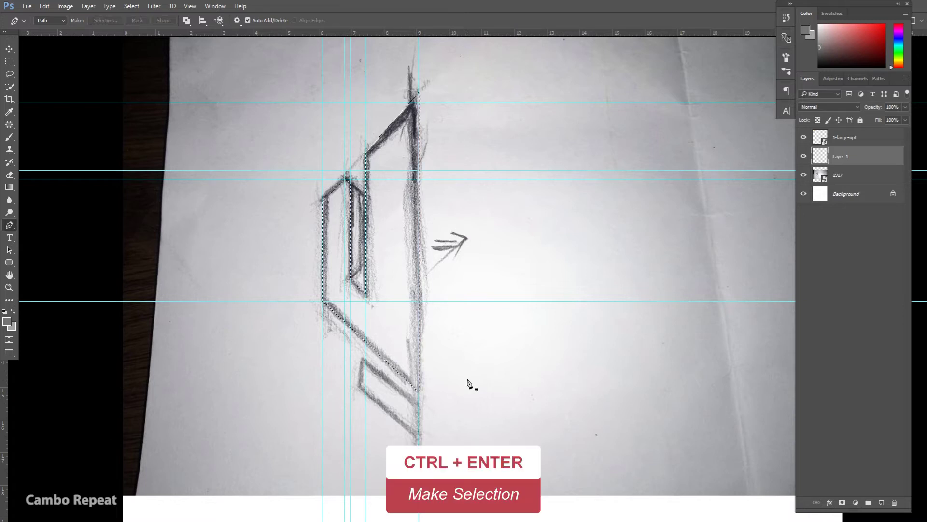
scroll(471, 351, down, 1)
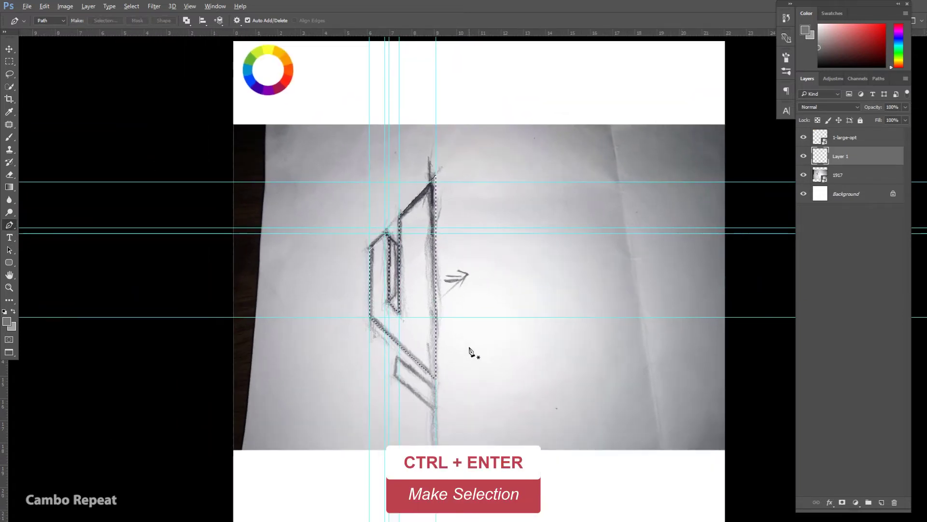
click(6, 322)
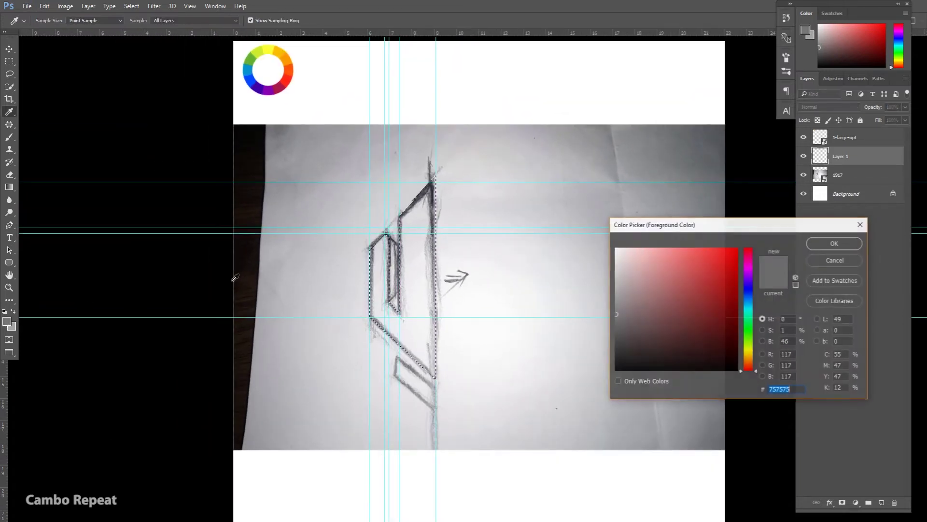
click(254, 55)
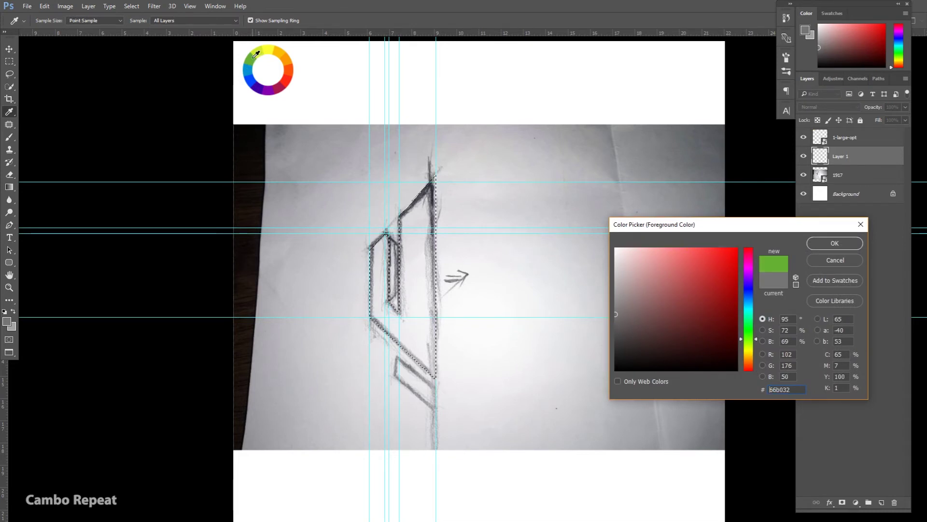
click(835, 243)
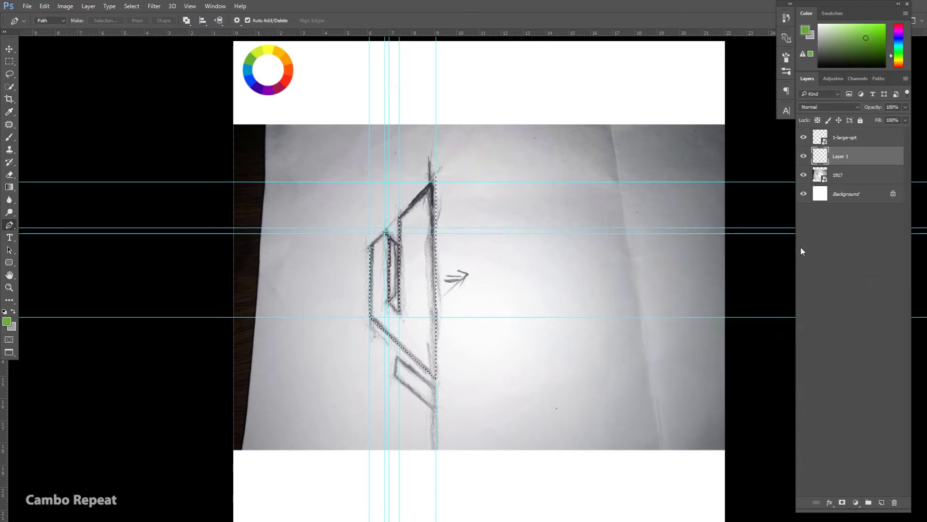
Step: Paint Bucket fill the selected cactus body with green, then deselect
click(9, 190)
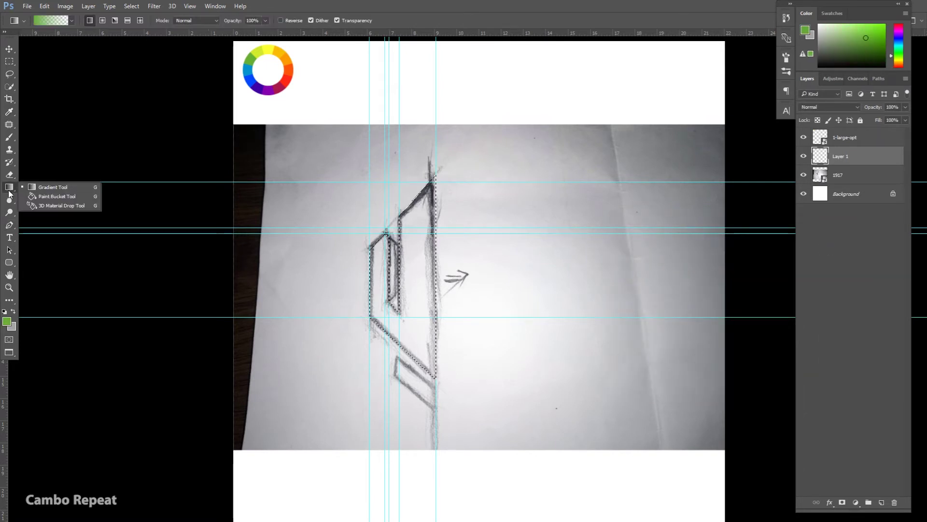
click(49, 197)
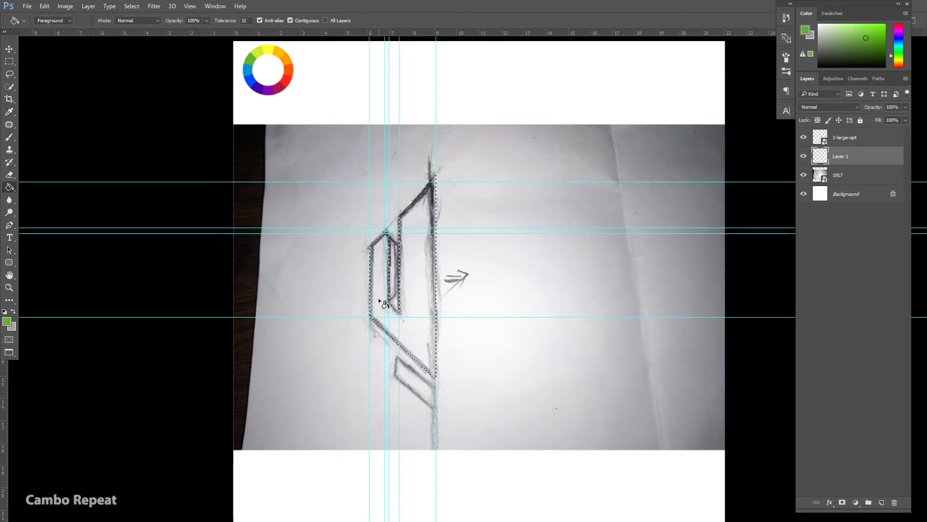
click(383, 303)
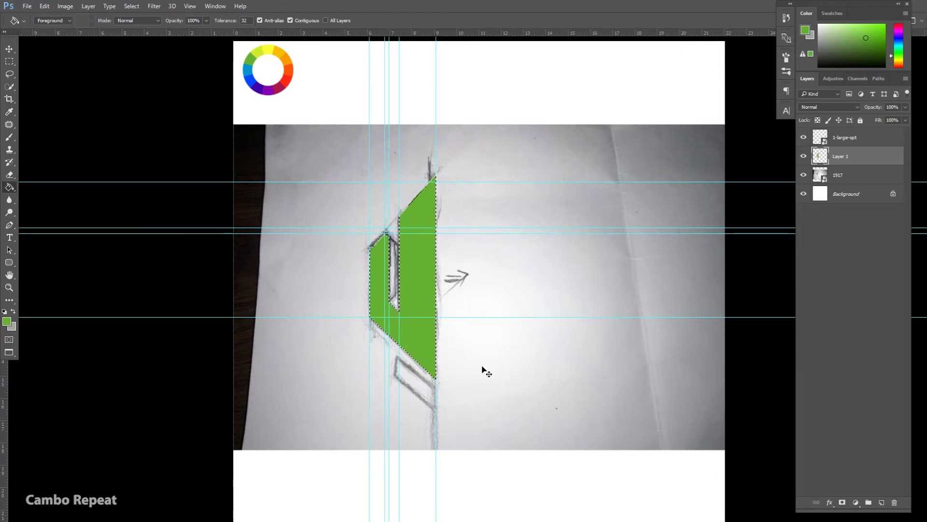
key(ctrl+d)
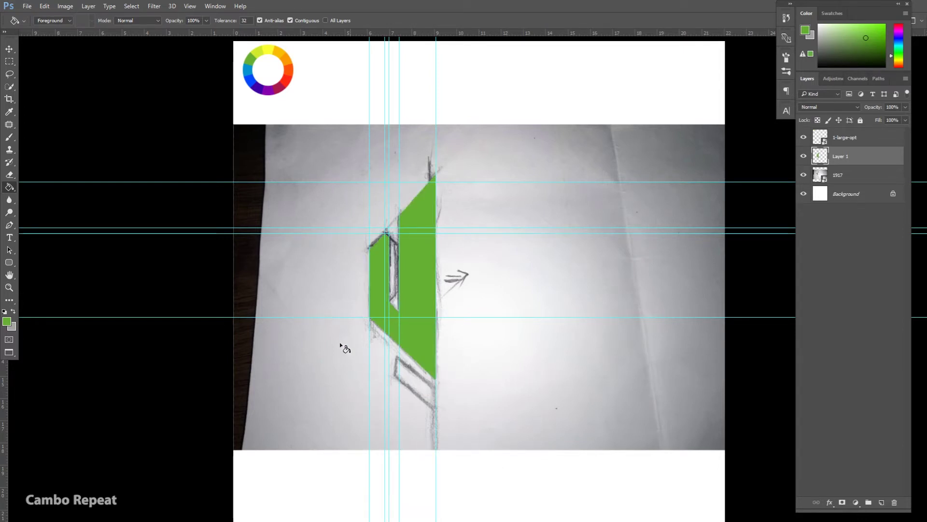
click(10, 49)
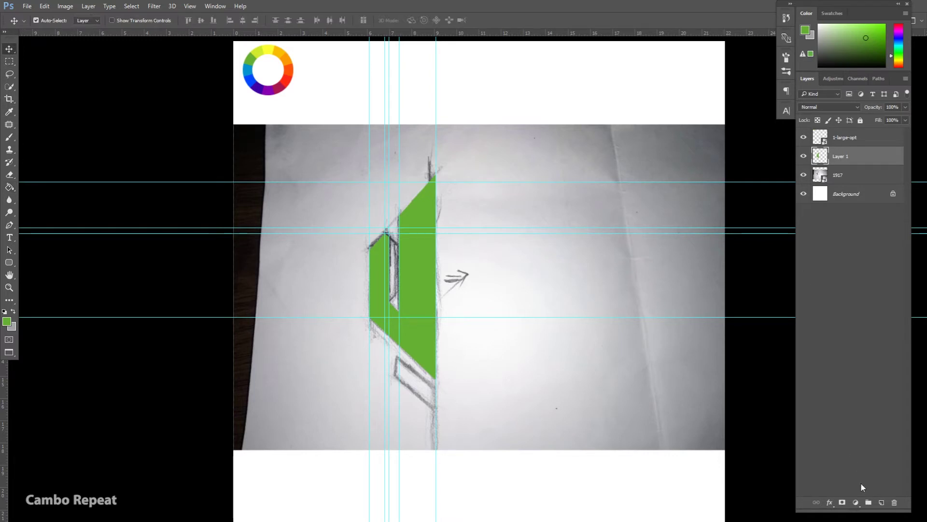
Step: Add Layer 2 and trace the lower parallelogram as a Pen path selection
click(882, 501)
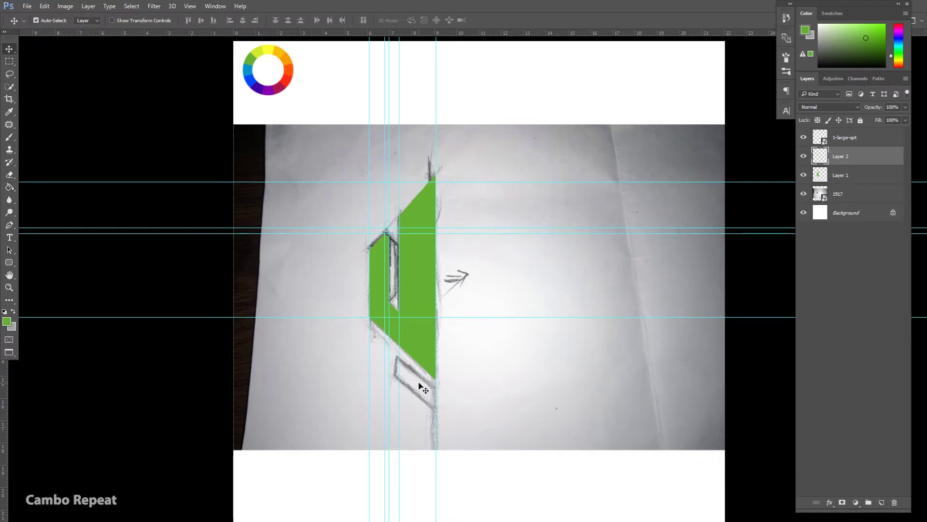
scroll(419, 384, up, 1)
scroll(420, 384, up, 1)
scroll(429, 338, up, 1)
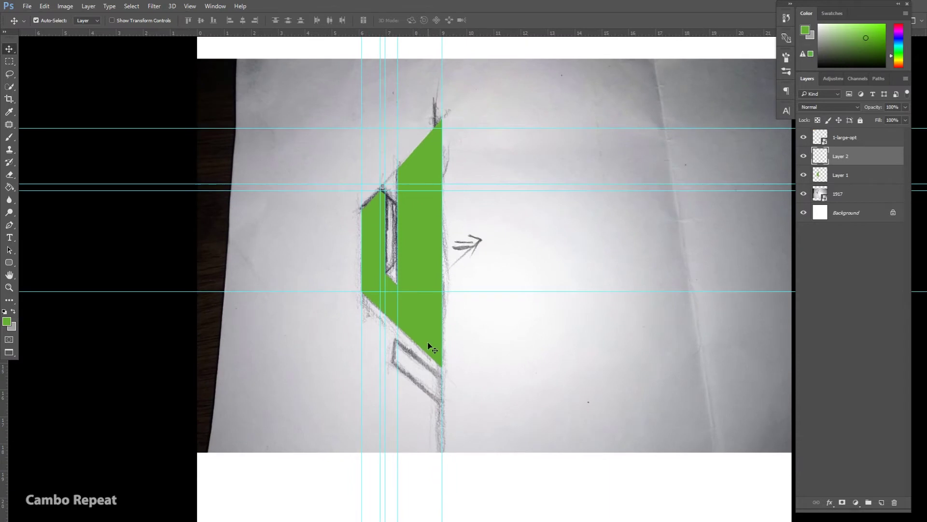
scroll(431, 347, up, 1)
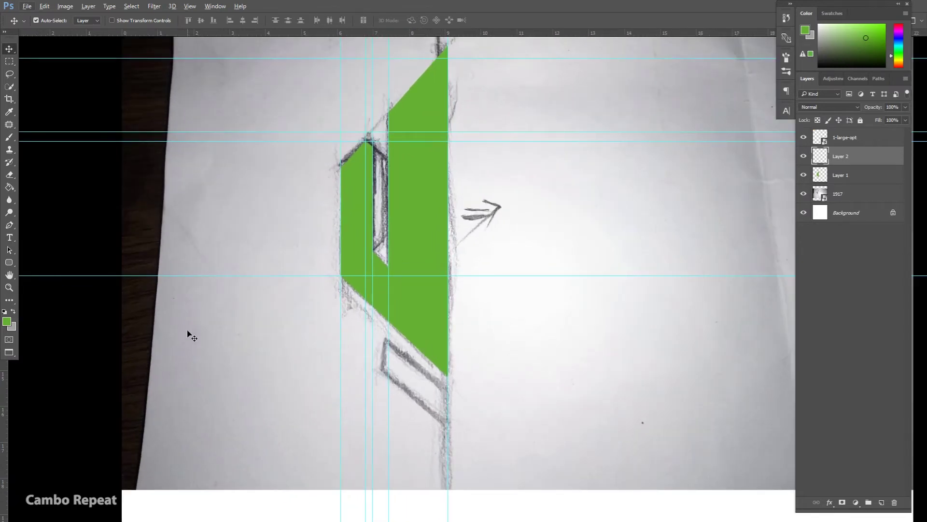
key(p)
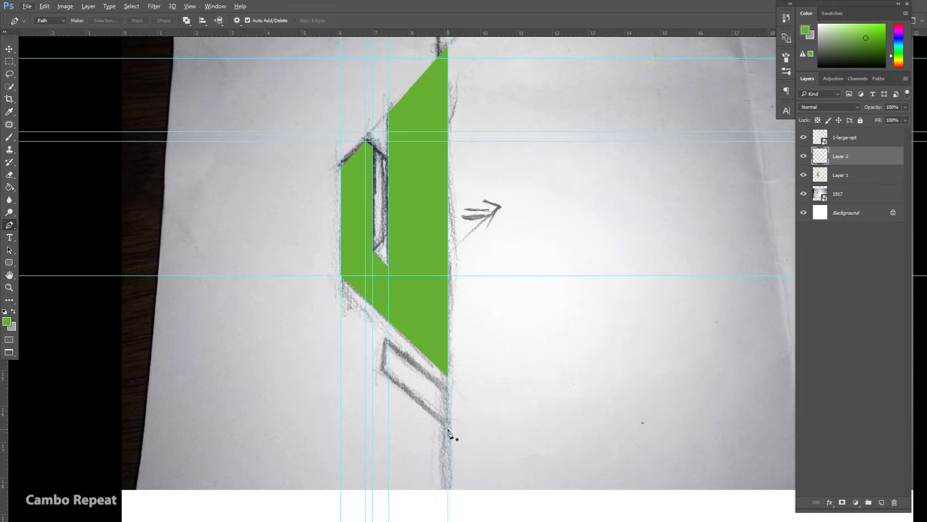
click(448, 429)
click(388, 339)
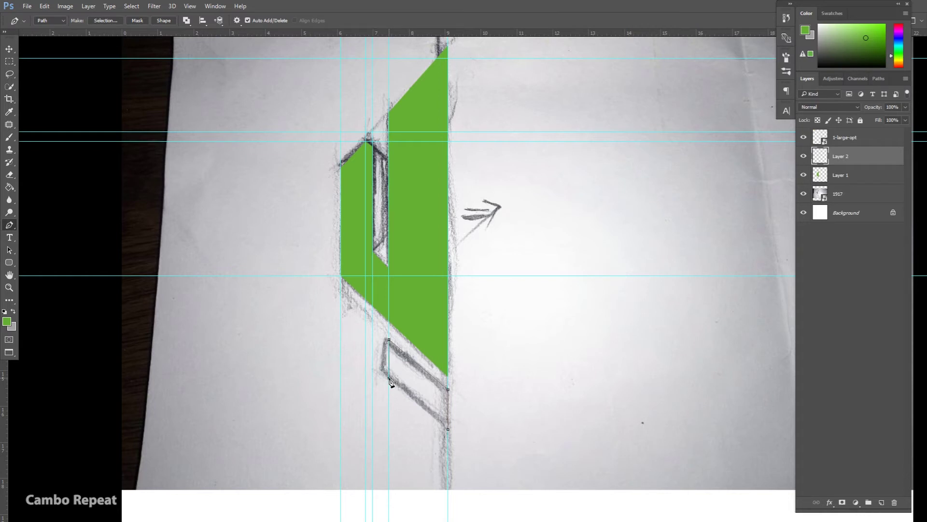
click(448, 426)
key(ctrl+Return)
Step: Fill the parallelogram green, deselect, and add a new empty Layer 3
click(9, 187)
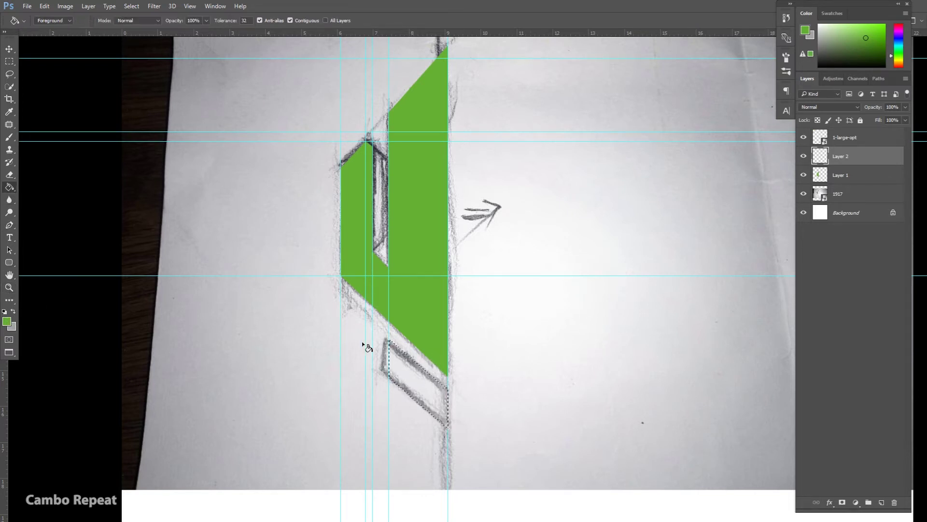
click(402, 374)
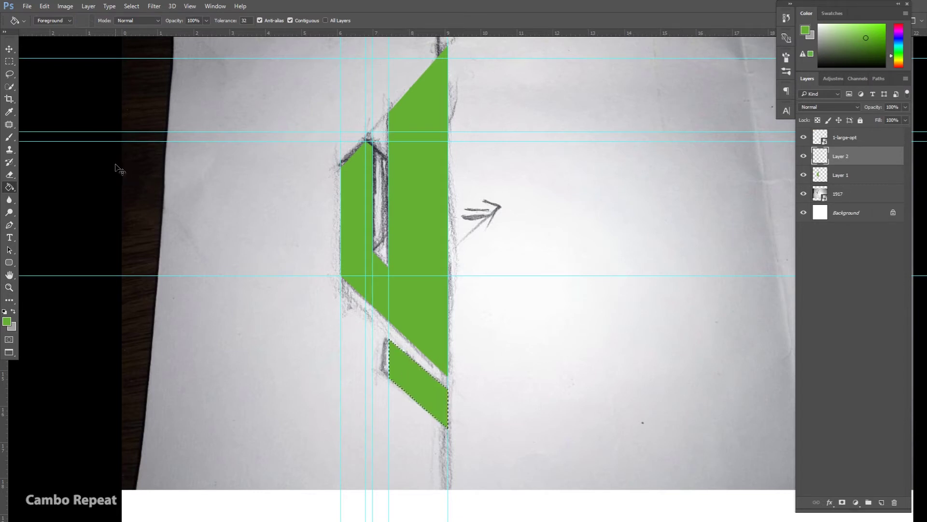
key(ctrl+d)
click(10, 49)
scroll(533, 213, down, 1)
drag(532, 210, 436, 263)
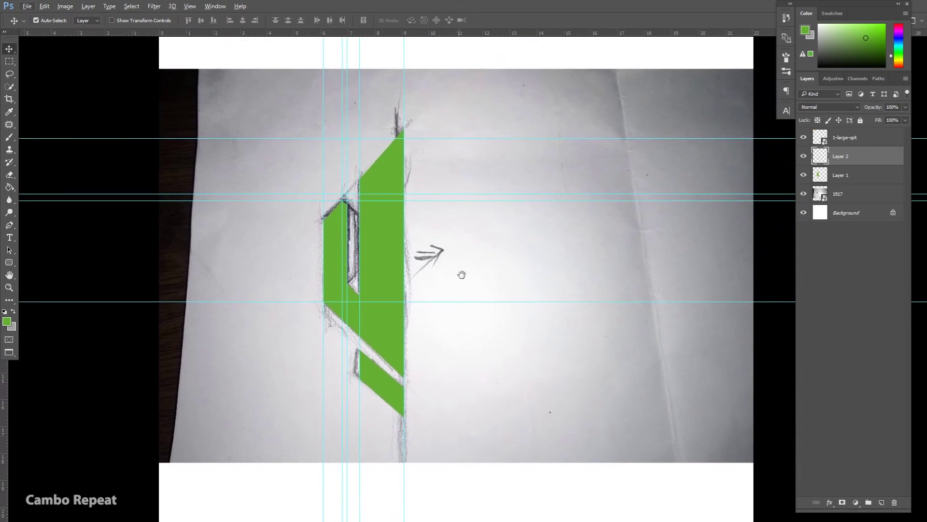
scroll(342, 241, up, 1)
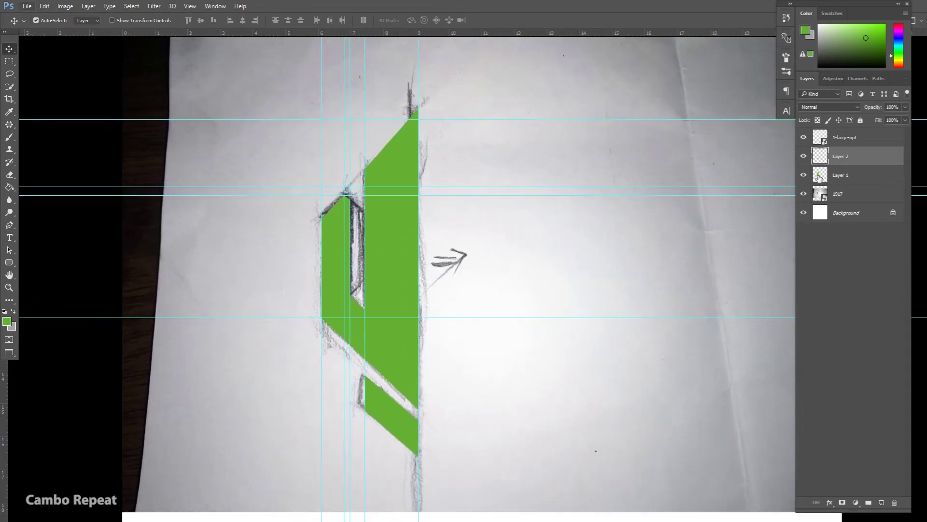
click(881, 502)
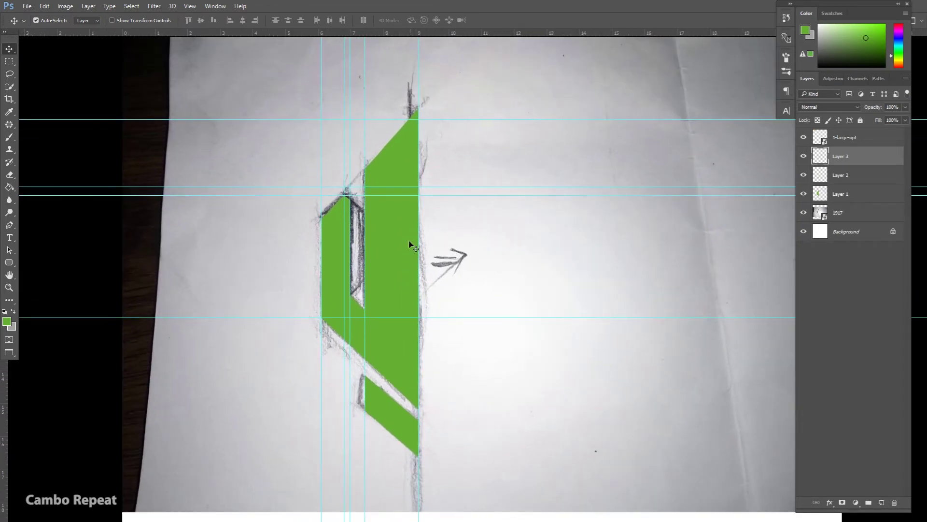
Step: Show the guides, trace the strip between arm and trunk, and load it as a selection
key(p)
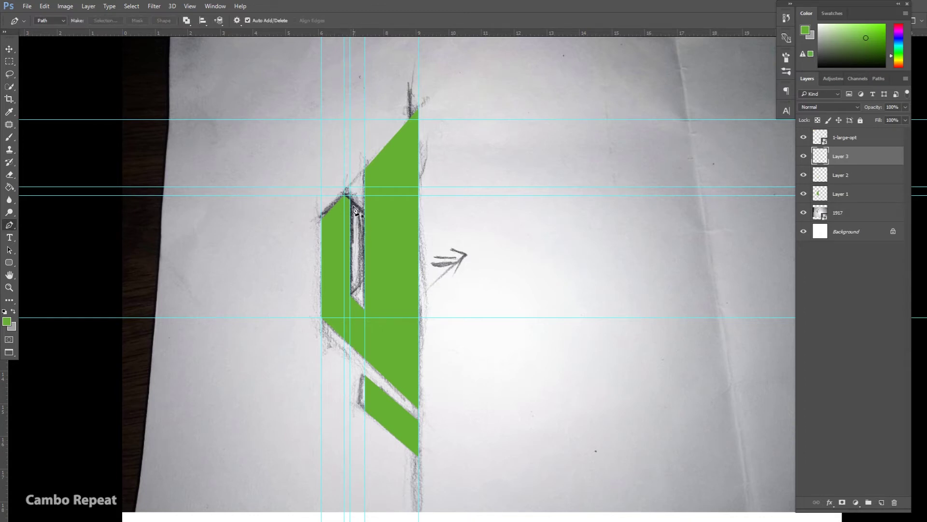
scroll(351, 219, up, 2)
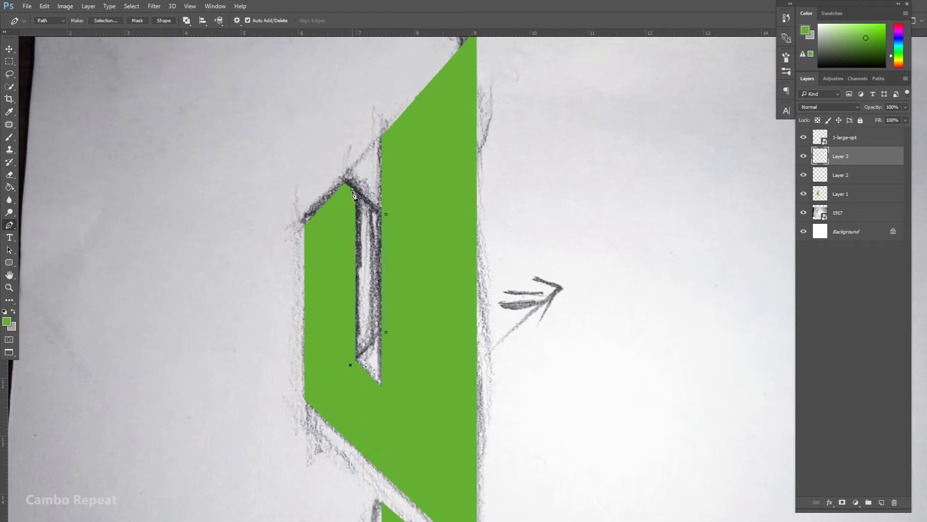
key(ctrl+semicolon)
scroll(419, 237, down, 2)
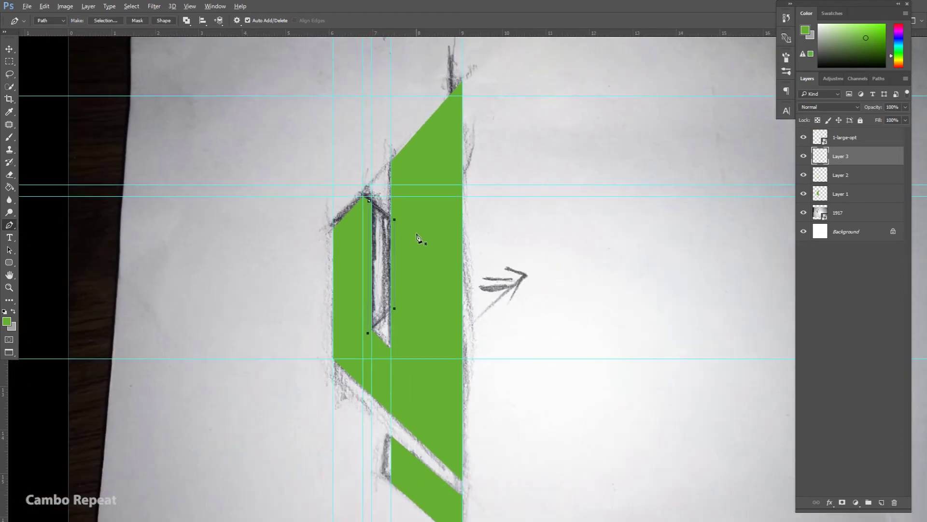
scroll(419, 236, up, 1)
key(ctrl+Return)
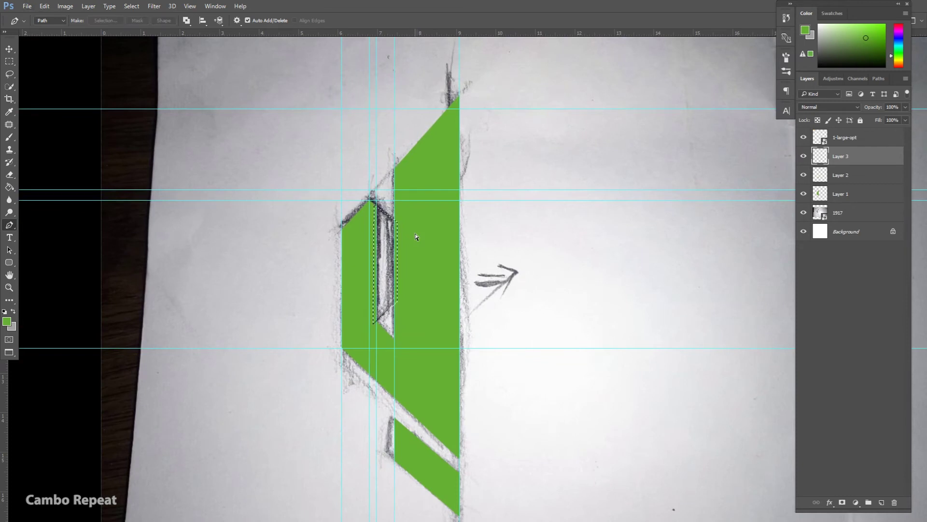
scroll(198, 295, down, 1)
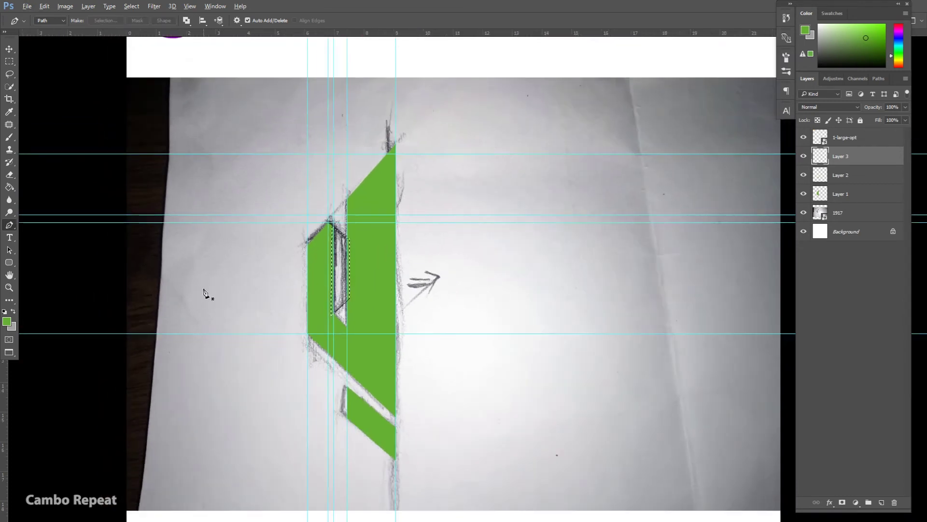
scroll(204, 295, down, 1)
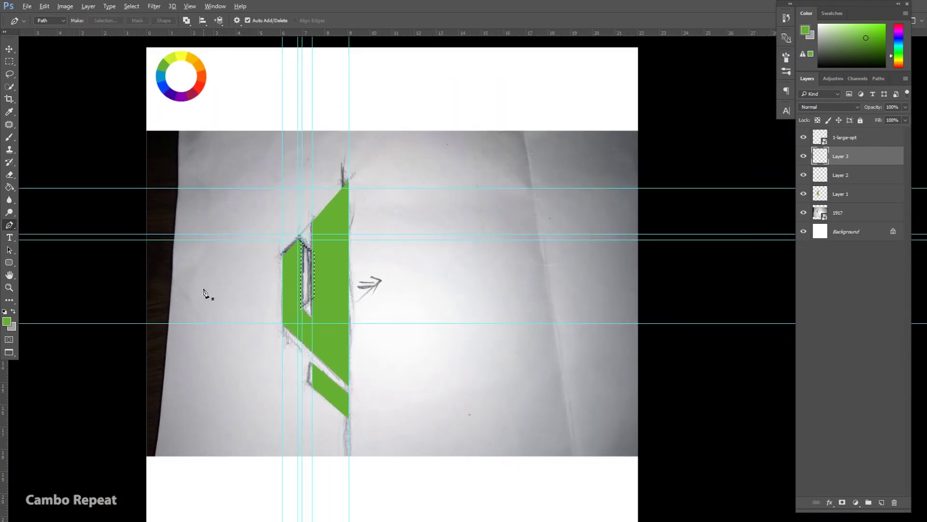
Step: Fill the inner strip with yellow-green #d0ea2b and deselect
click(7, 321)
click(185, 61)
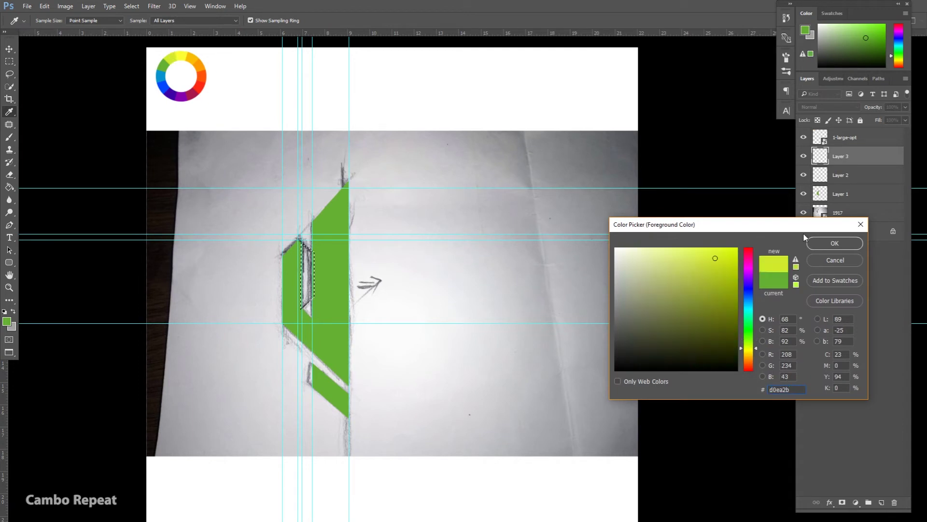
click(822, 244)
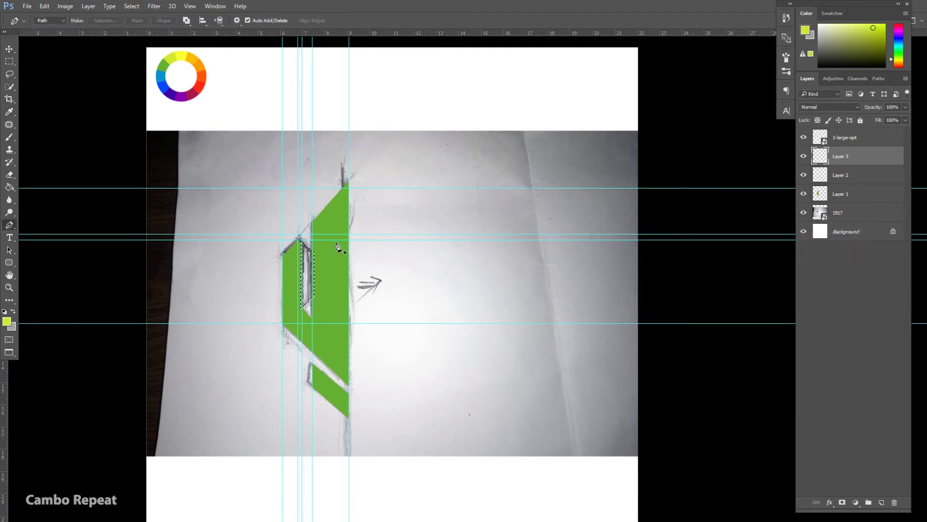
click(9, 188)
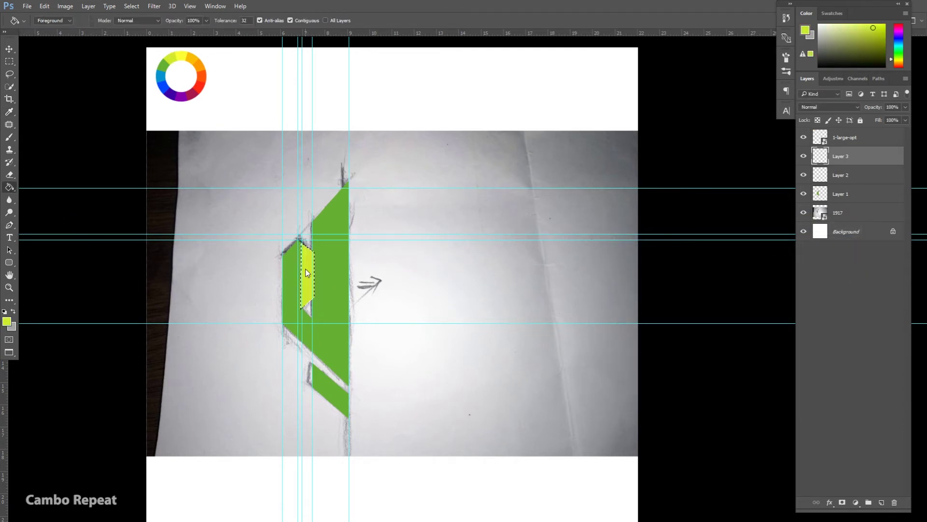
key(ctrl+d)
Step: Move Layer 3 beneath Layer 1 and hide the guides
scroll(327, 266, up, 1)
drag(363, 267, 402, 255)
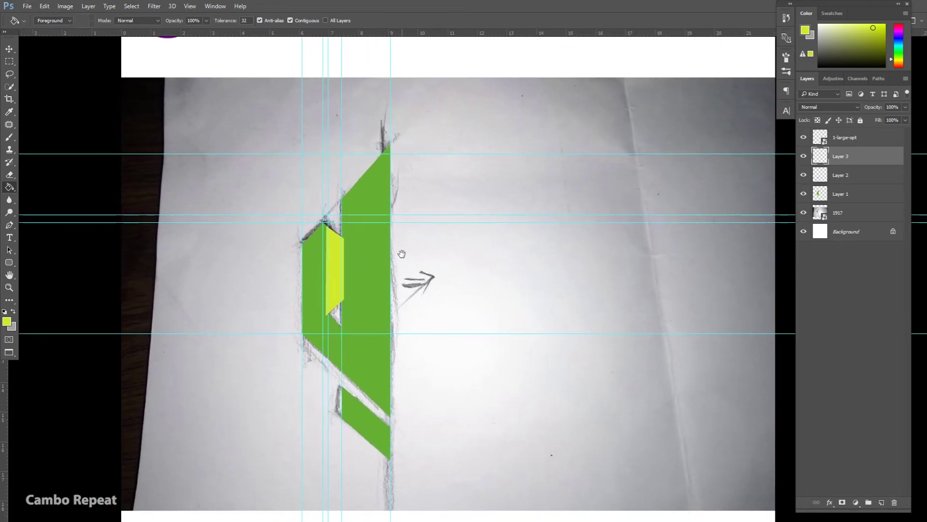
drag(867, 158, 833, 206)
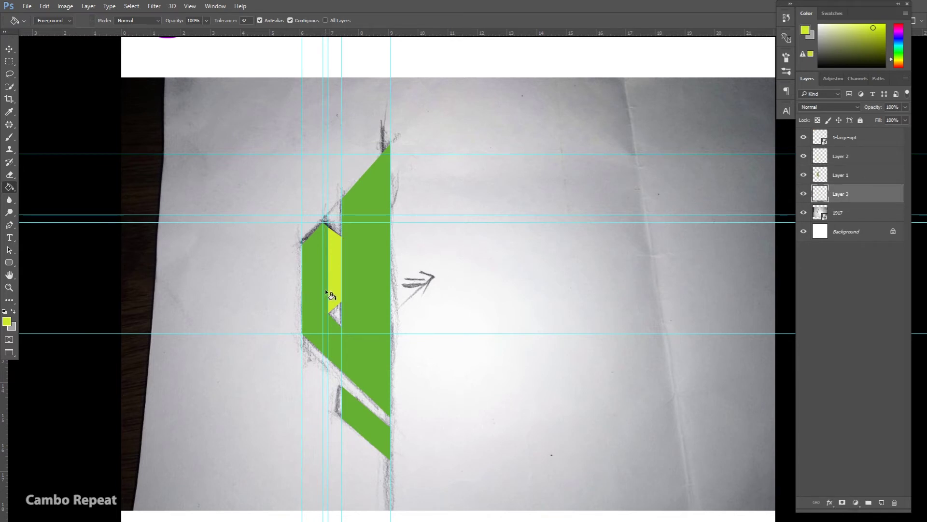
key(ctrl+semicolon)
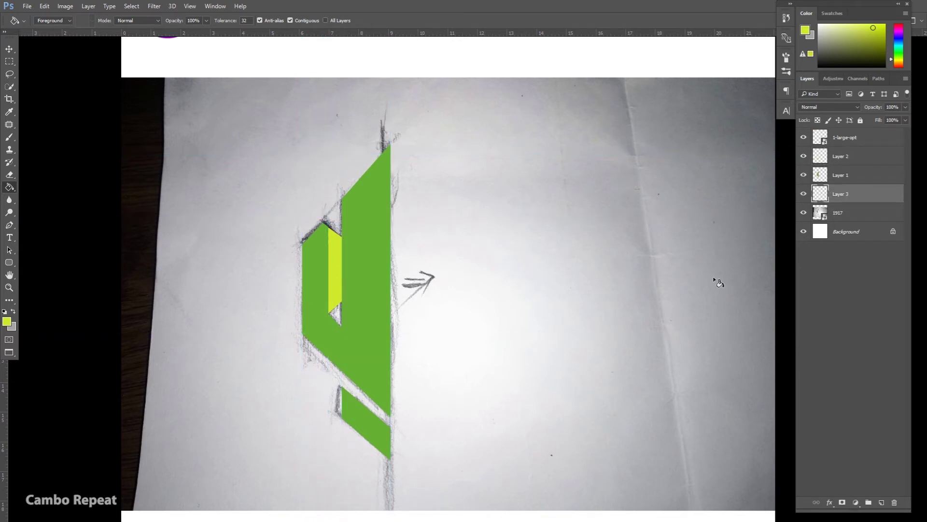
Step: Hide sketch layer 1917, then select Layers 1–3 and move the cactus up and right
click(804, 213)
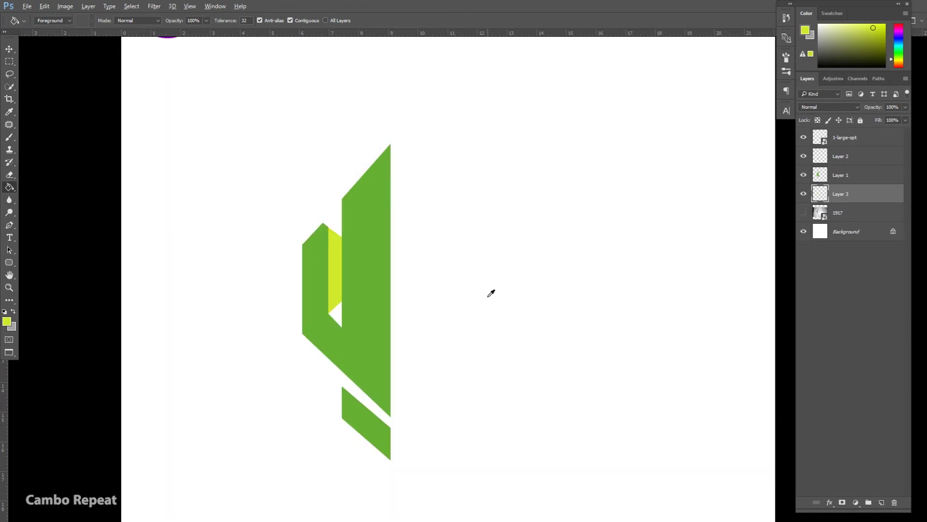
key(ctrl+0)
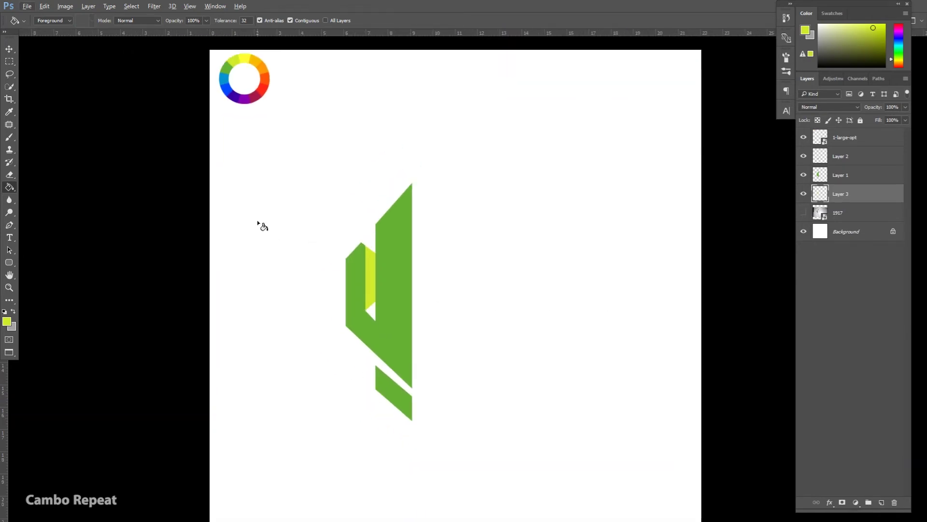
key(v)
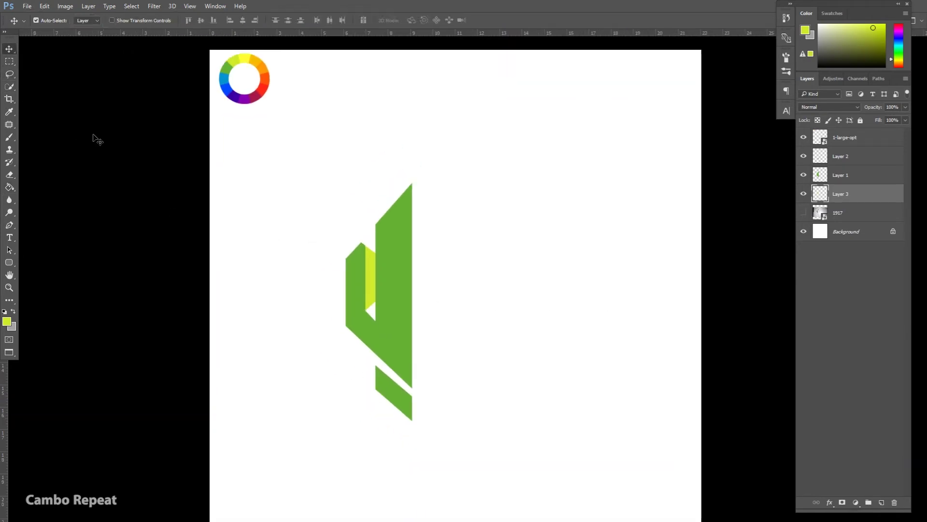
scroll(173, 198, down, 1)
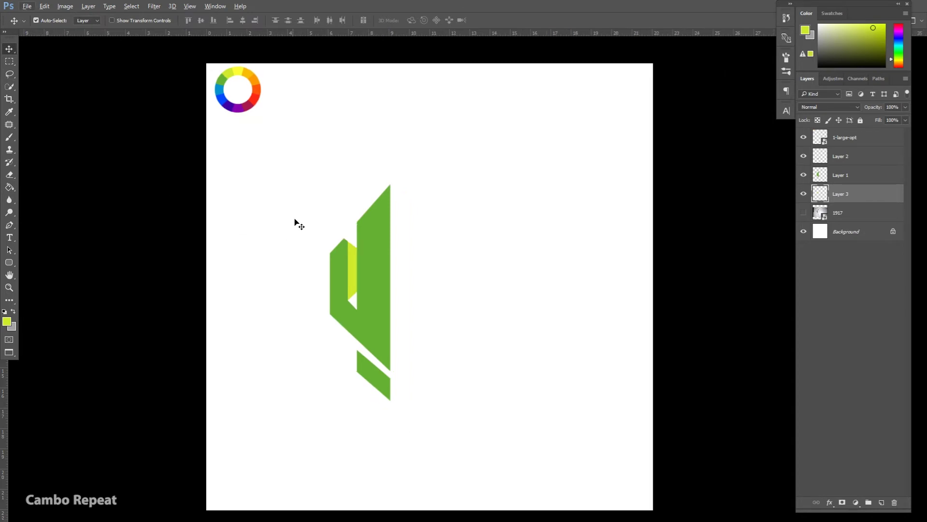
drag(302, 211, 408, 390)
drag(371, 312, 393, 282)
click(449, 229)
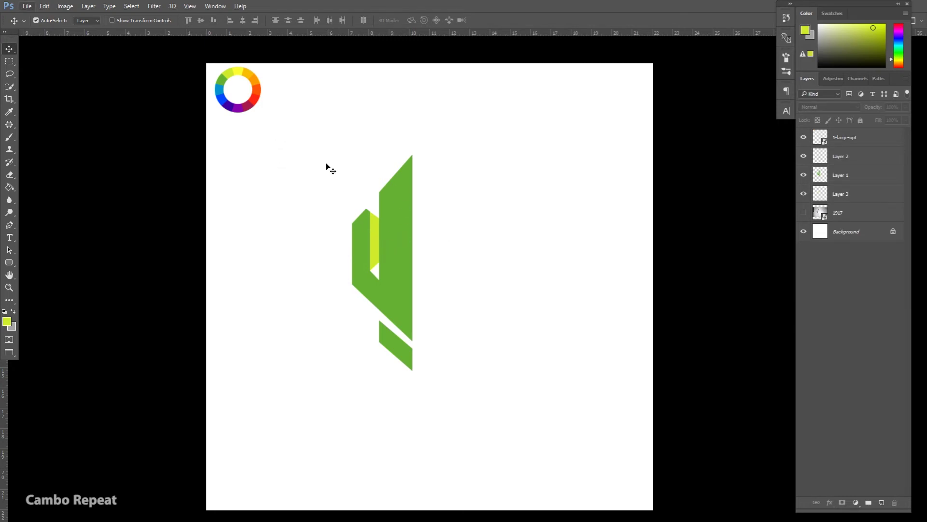
drag(315, 151, 421, 375)
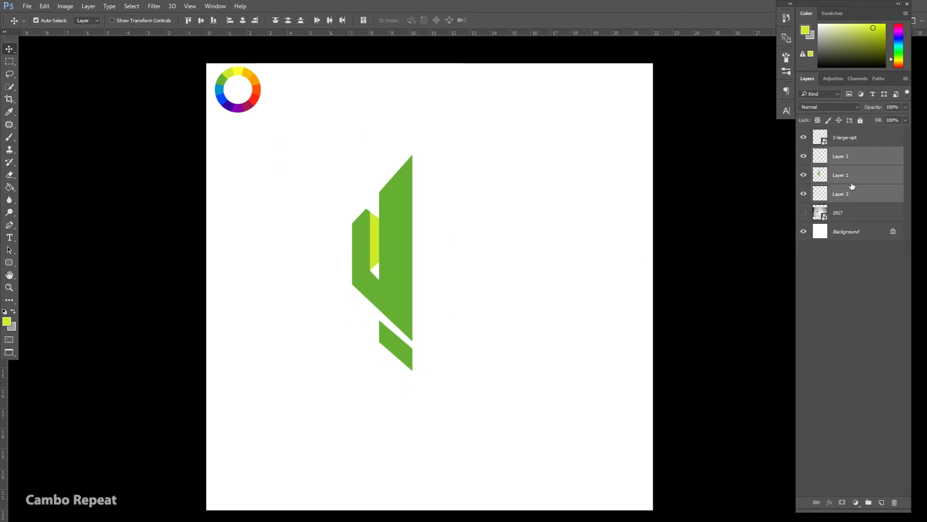
Step: Duplicate the three selected cactus shape layers
right_click(859, 156)
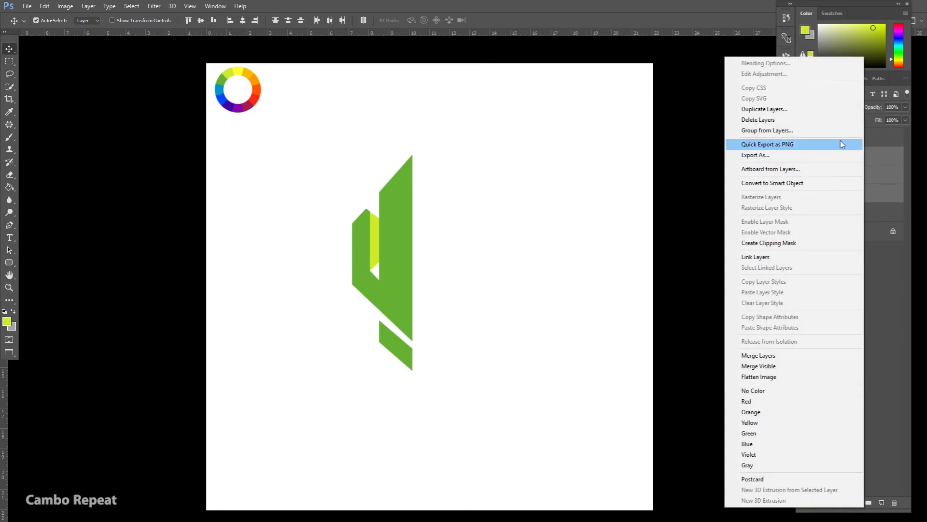
click(807, 110)
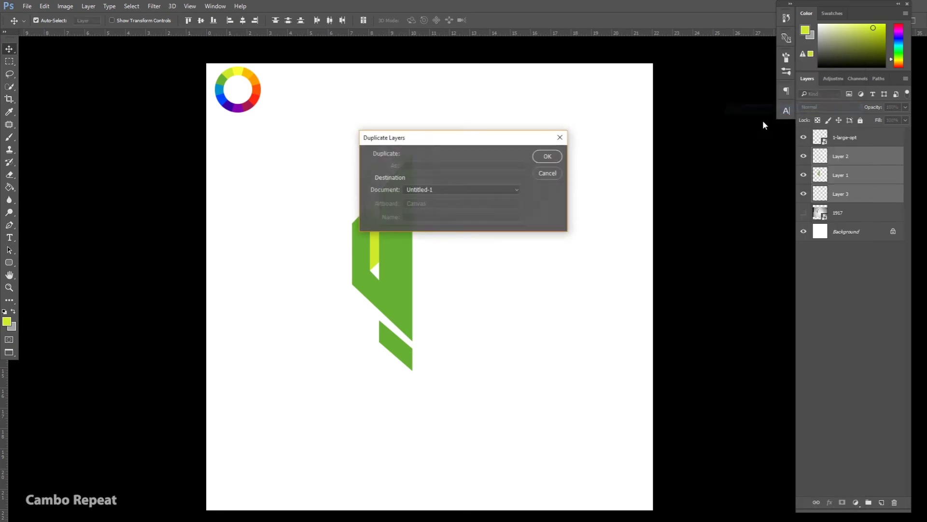
click(549, 157)
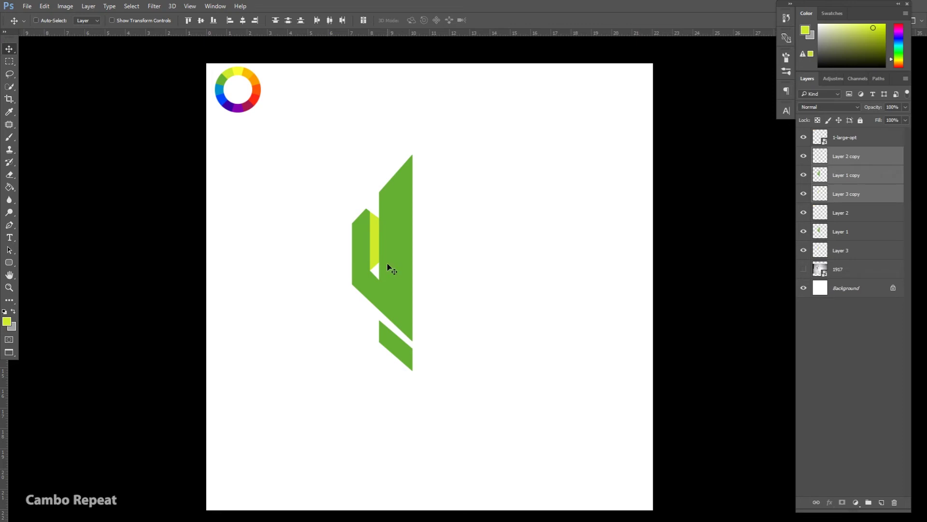
Step: Flip the copy horizontally and butt it against the original half
key(ctrl+t)
drag(391, 261, 473, 259)
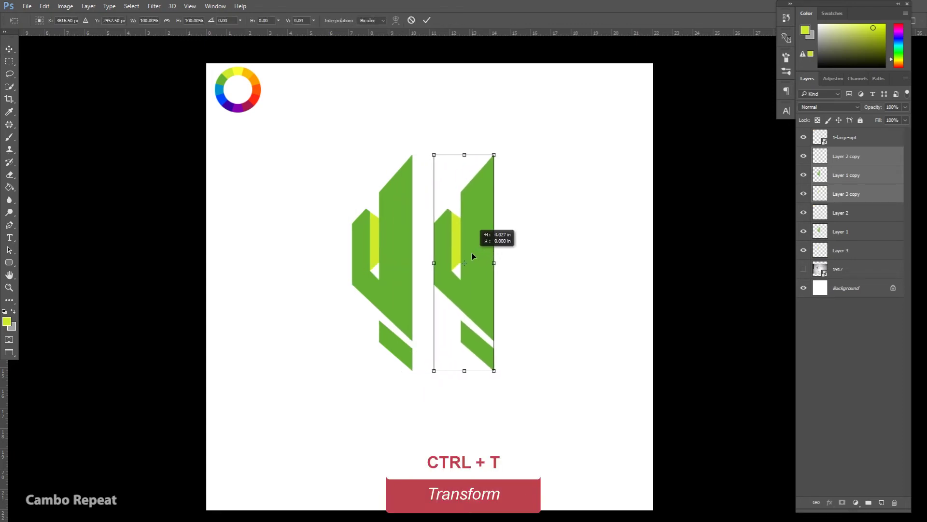
right_click(472, 256)
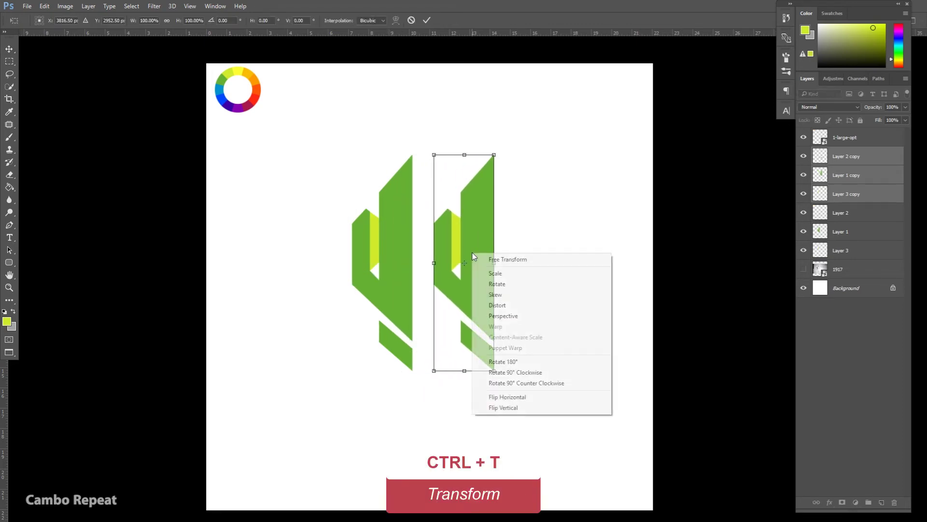
click(485, 395)
drag(454, 253, 433, 250)
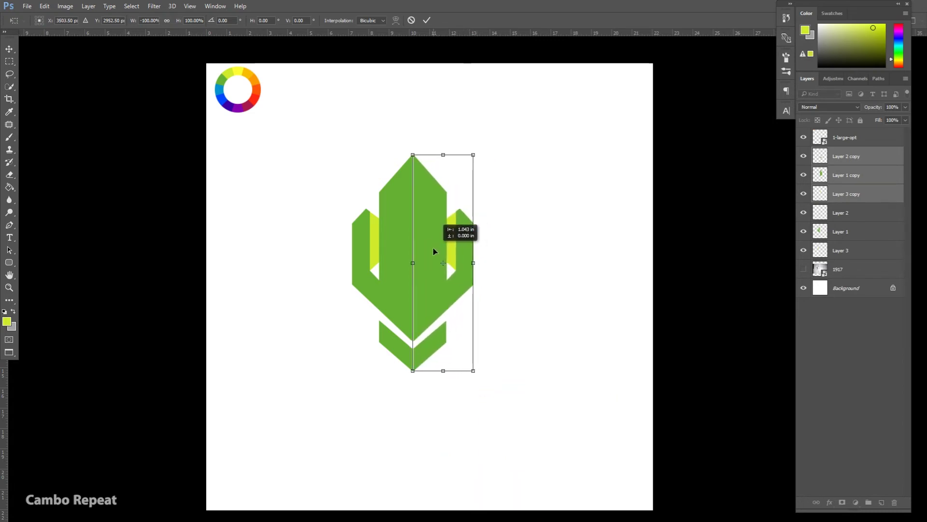
click(427, 20)
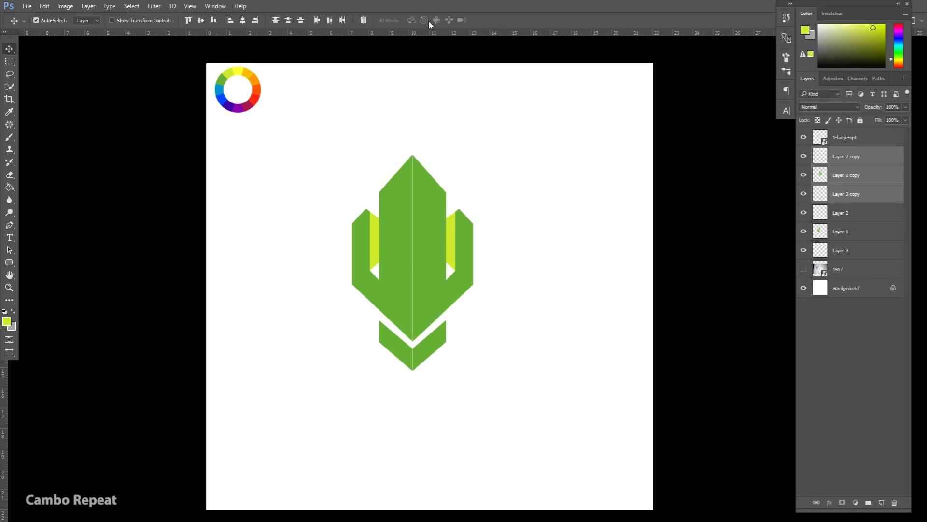
Step: Darken Layer 1 via Hue/Saturation, lowering Lightness and shifting Hue slightly
scroll(424, 284, up, 1)
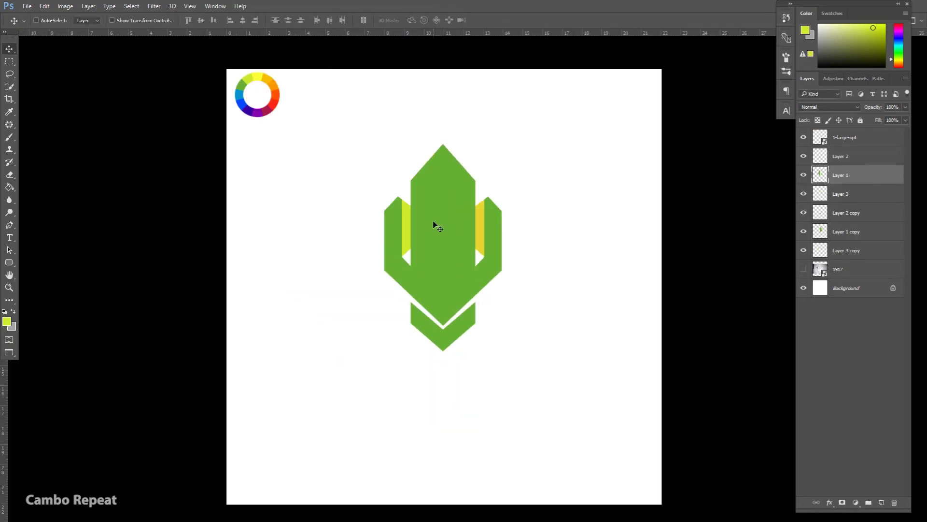
key(ctrl+u)
drag(690, 82, 603, 179)
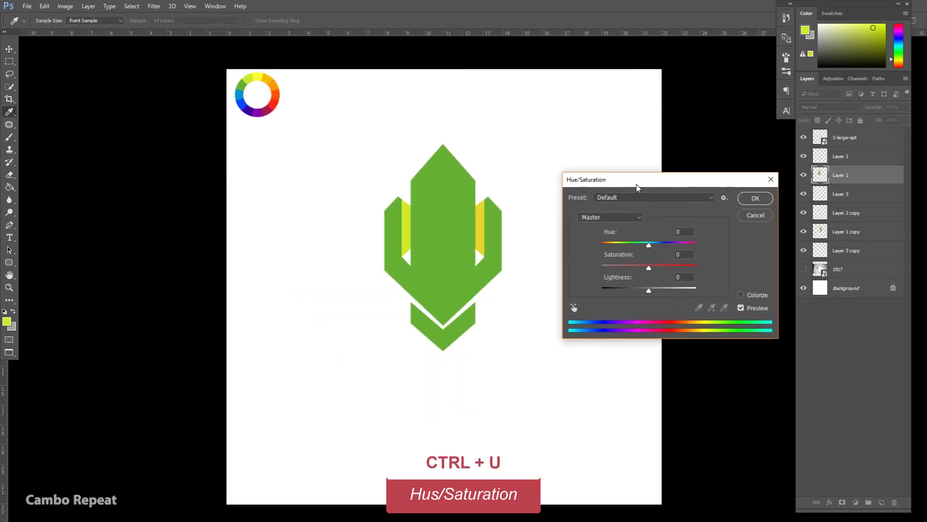
drag(649, 290, 638, 293)
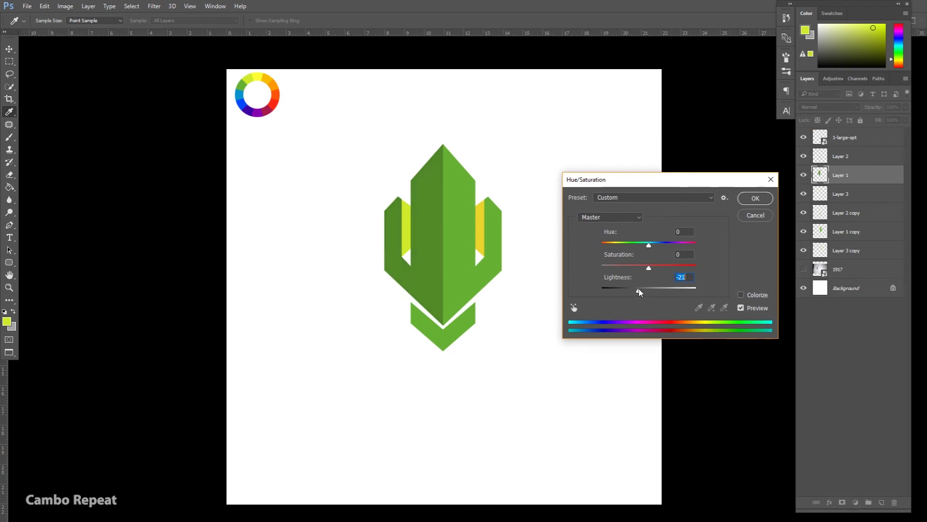
drag(641, 291, 639, 290)
drag(649, 245, 650, 248)
click(759, 199)
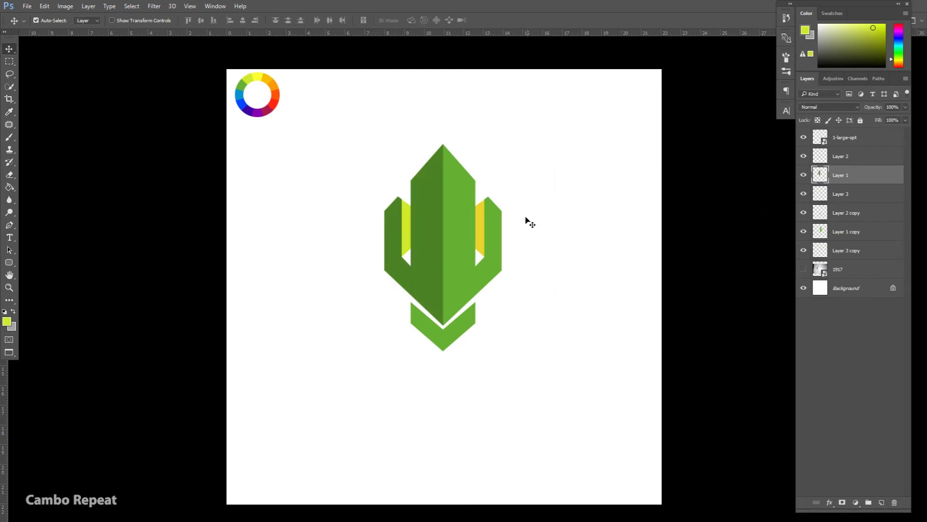
Step: Darken Layer 2's lower-left chevron with Hue/Saturation Lightness -31
click(448, 327)
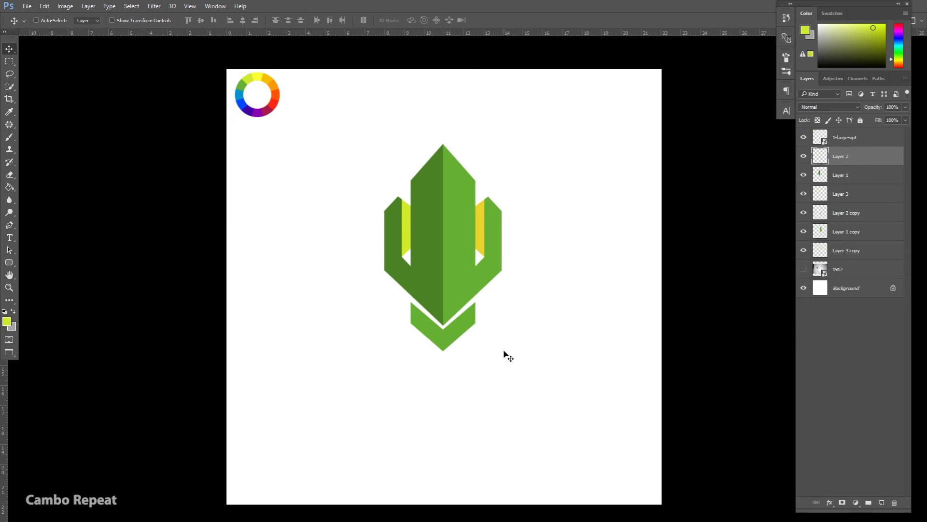
key(ctrl+u)
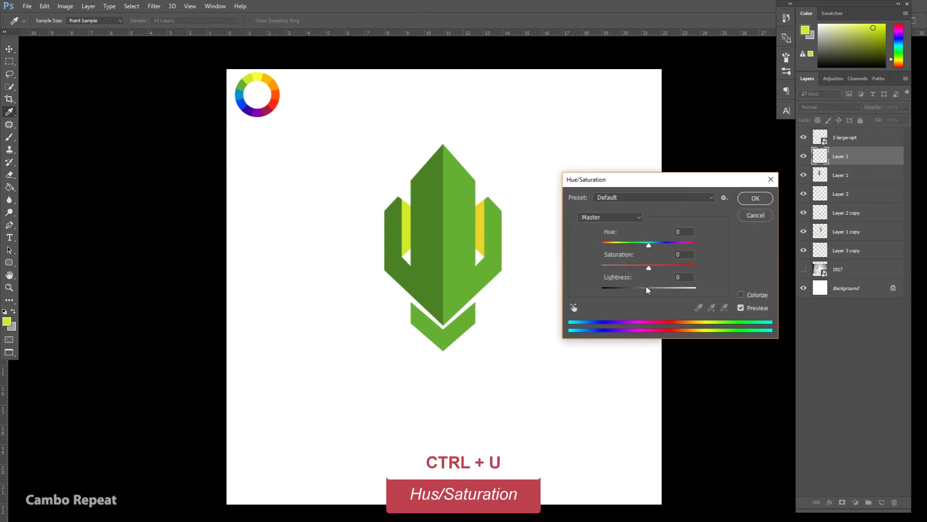
drag(648, 288, 637, 293)
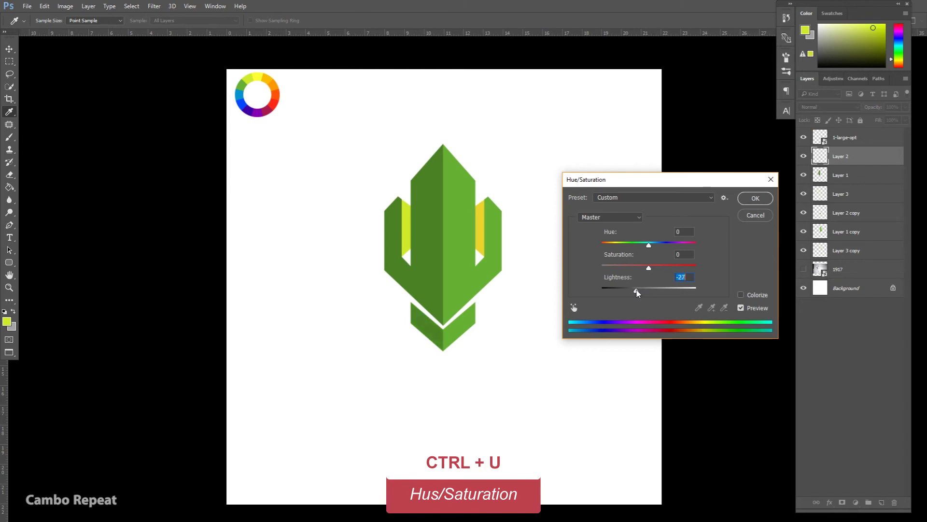
click(755, 200)
Step: Add 'COMPANY NAME' in red-orange Copperplate Gothic Bold 60 pt, nudged up under the logo
key(v)
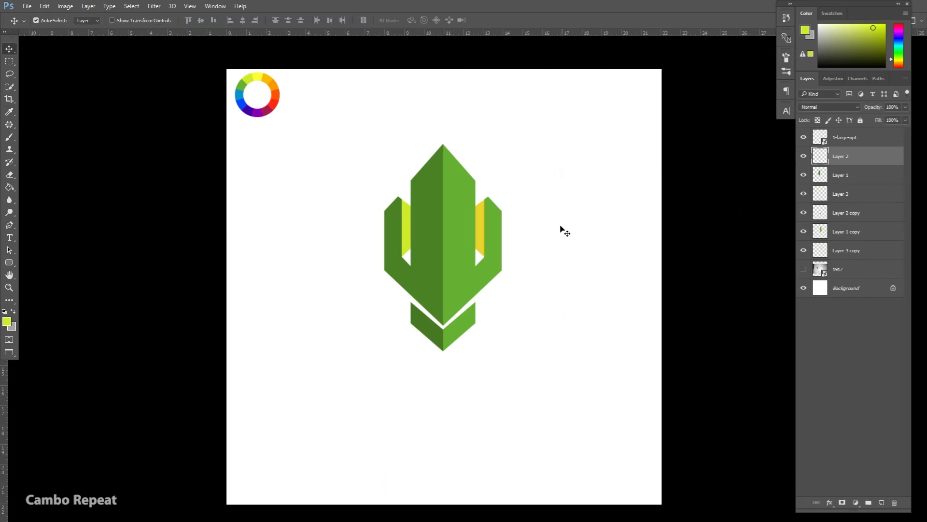
drag(544, 233, 545, 226)
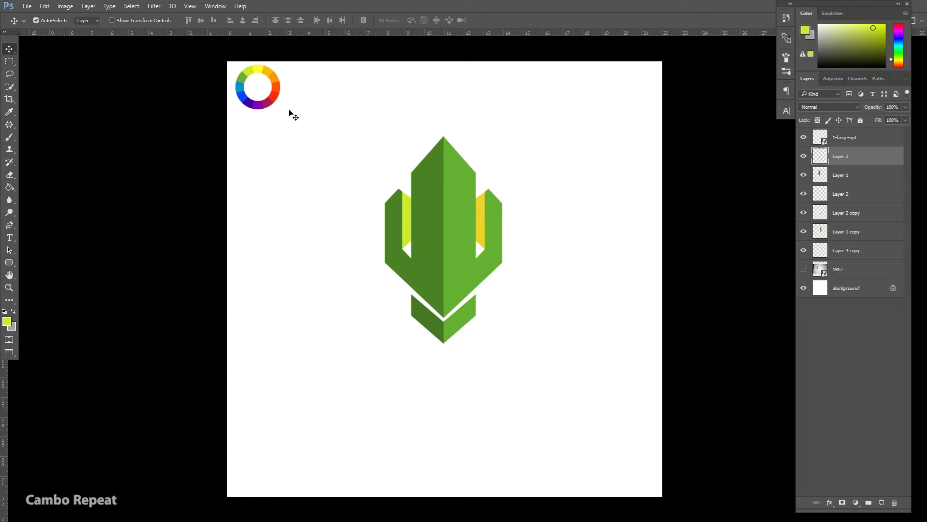
drag(275, 97, 276, 104)
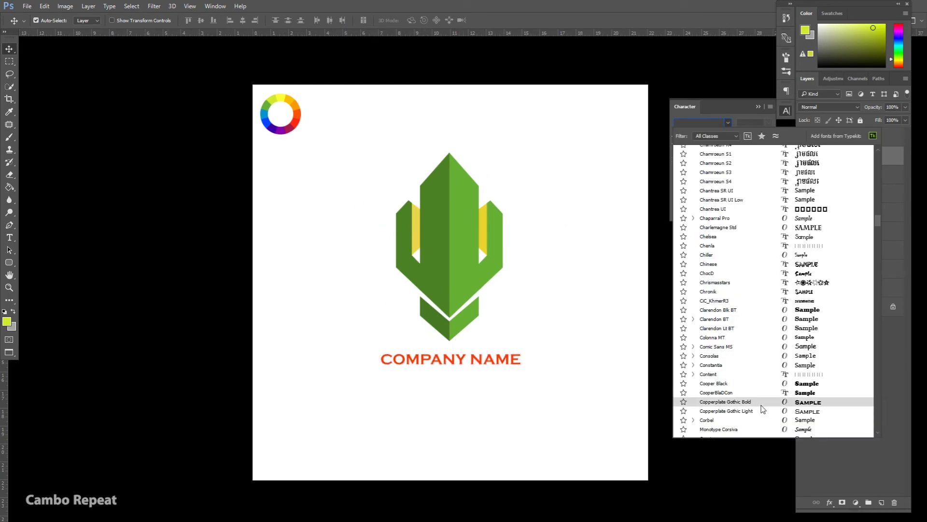
click(762, 404)
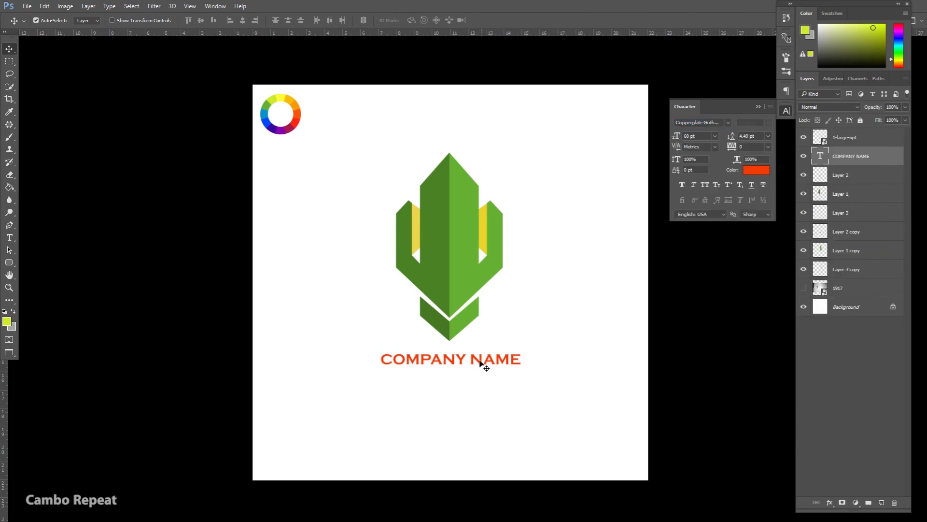
drag(484, 360, 485, 355)
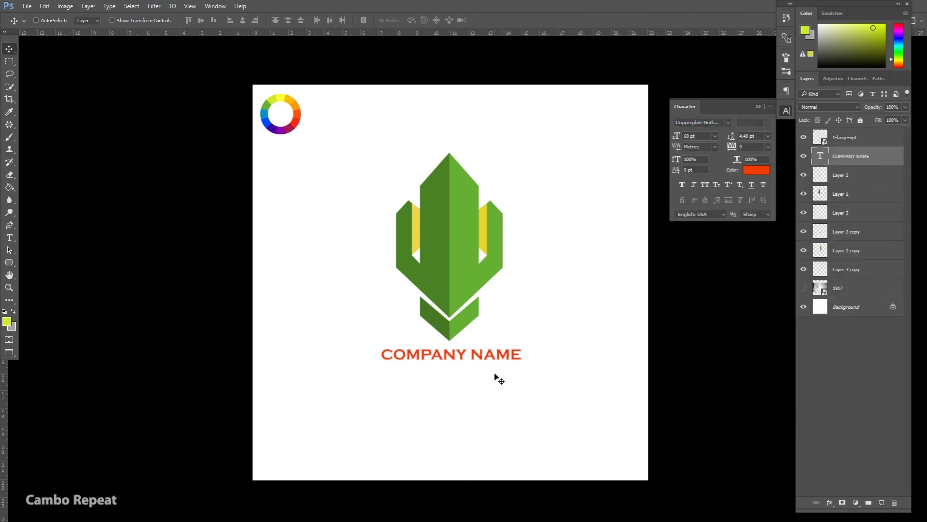
Step: Scale the COMPANY NAME text up to about 76.49 pt so it stretches wider beneath the cactus
key(ctrl+t)
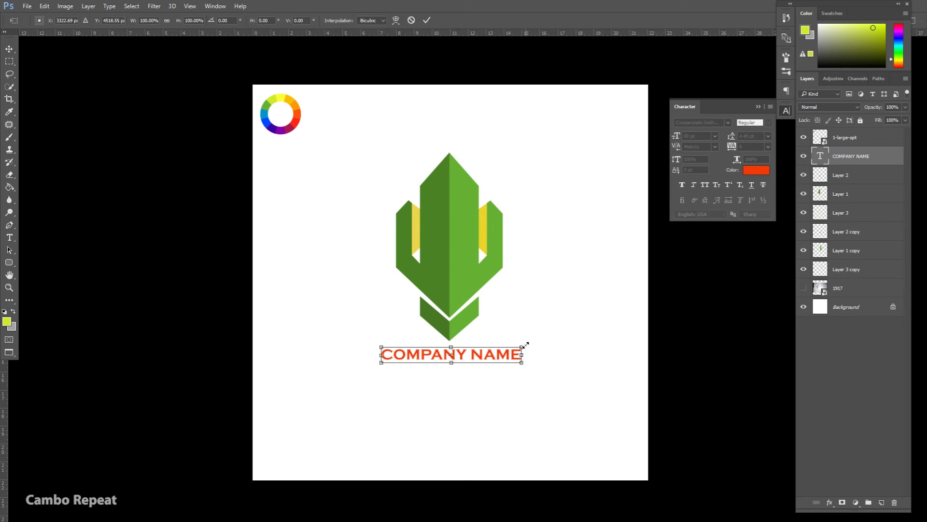
drag(526, 345, 544, 334)
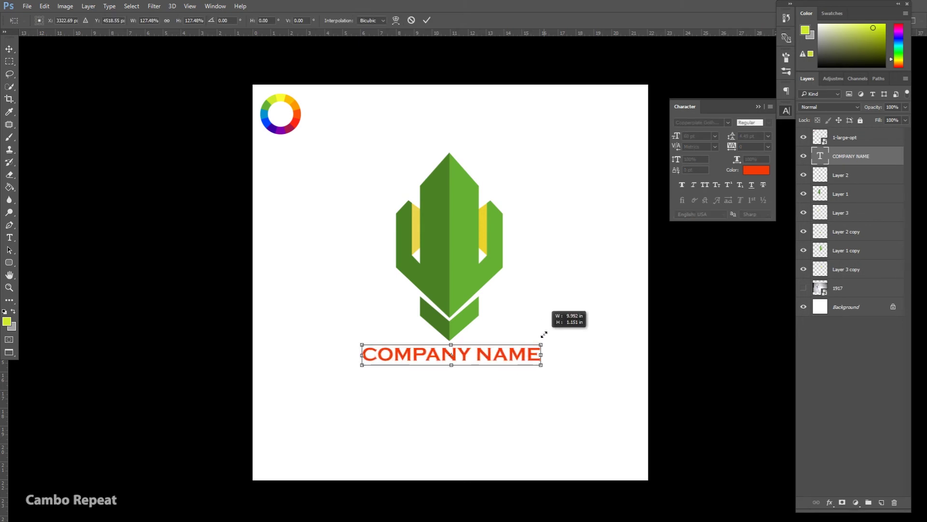
click(426, 21)
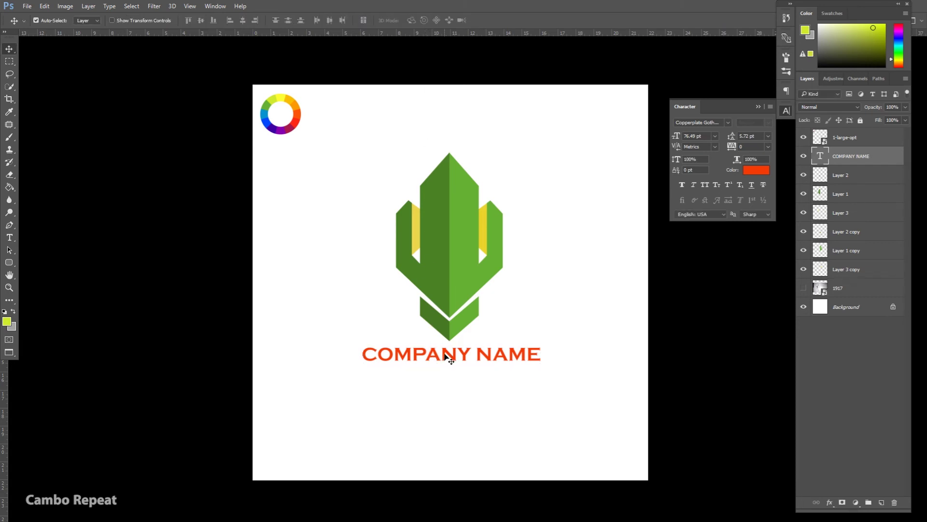
Step: Colour the word COMPANY grey #666564
key(t)
drag(467, 349, 350, 339)
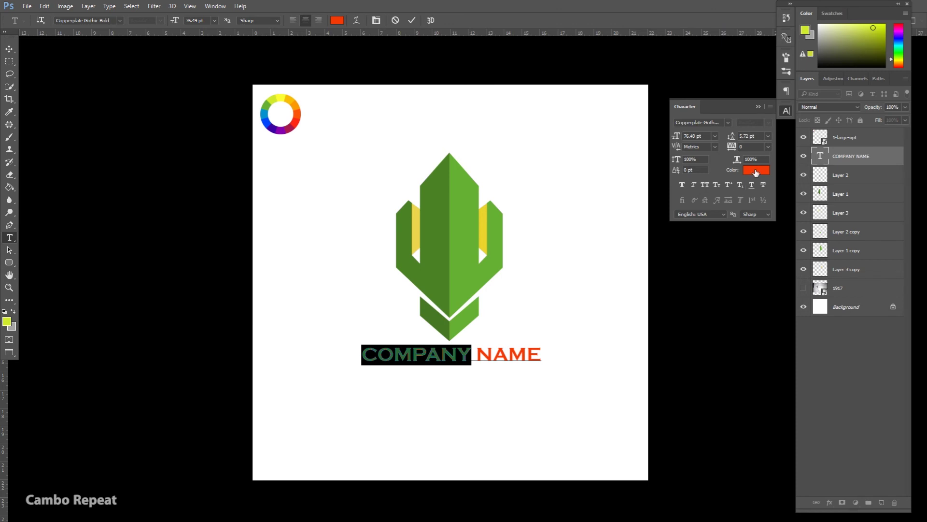
click(756, 170)
click(619, 328)
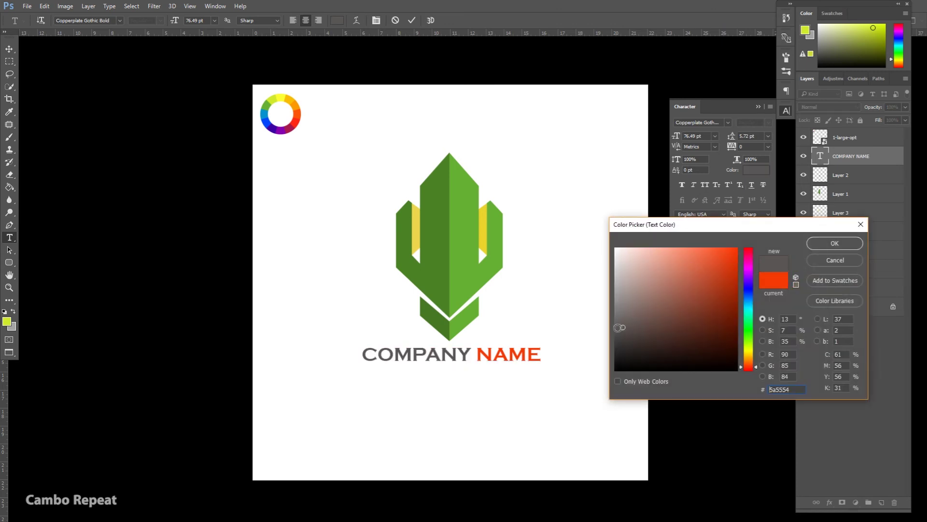
click(617, 321)
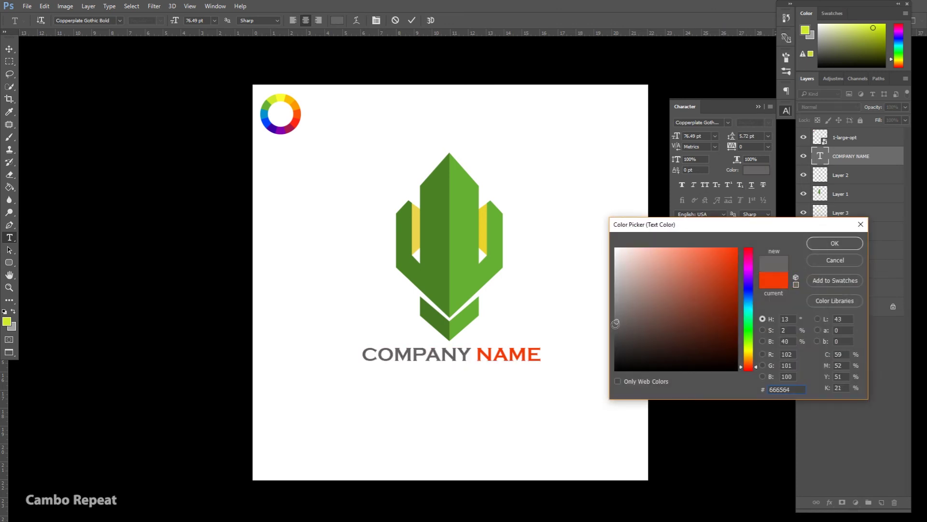
click(856, 246)
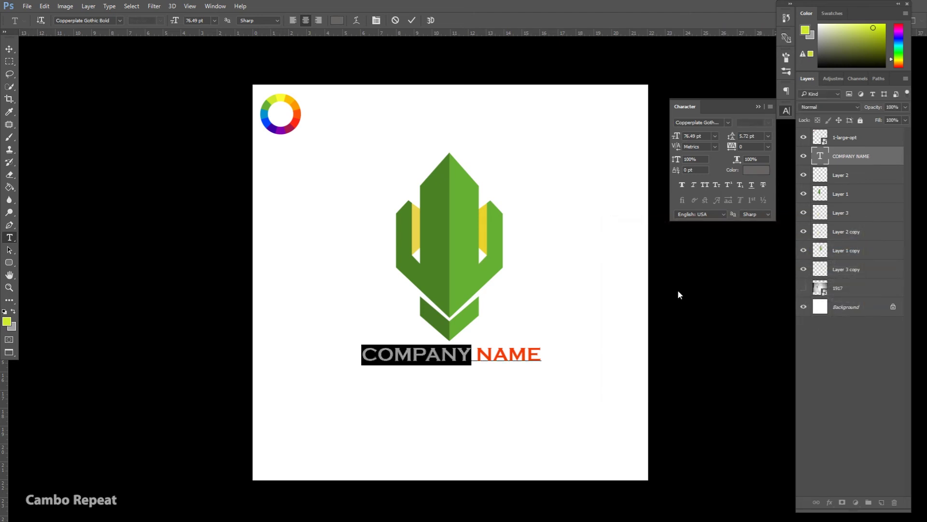
Step: Colour the word NAME the lighter cactus green #66b032 and commit the text edit
drag(479, 351, 558, 351)
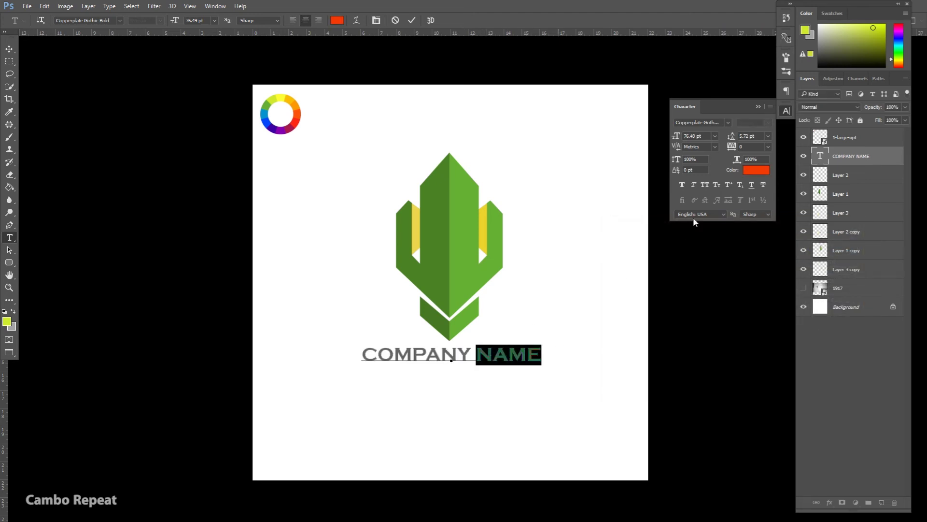
click(756, 171)
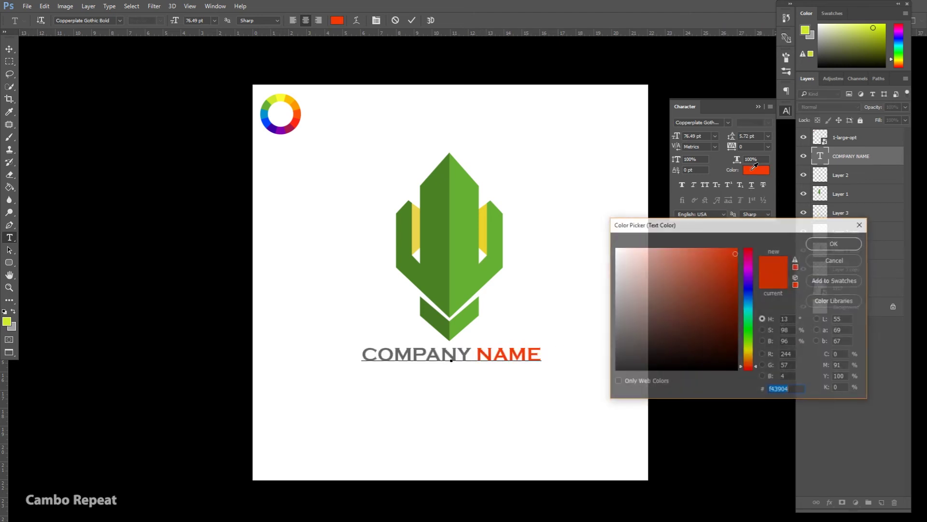
click(443, 273)
click(467, 272)
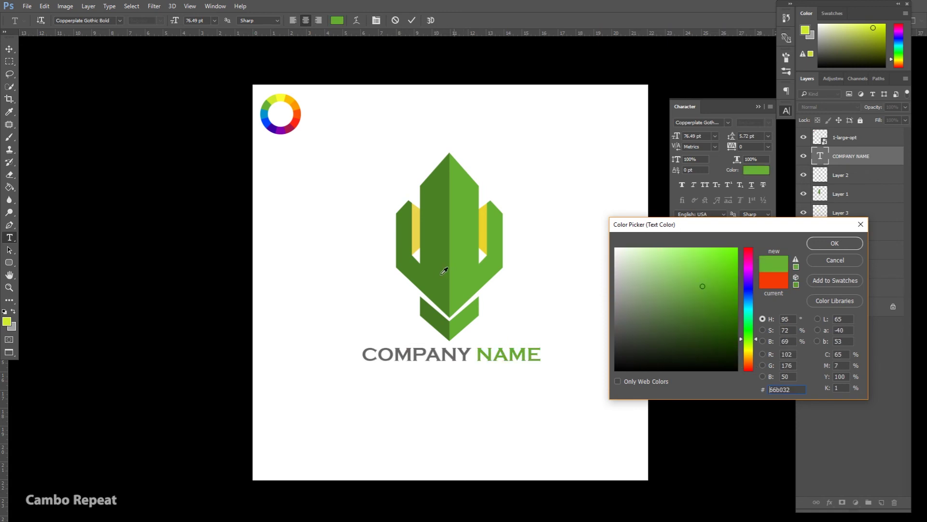
click(835, 244)
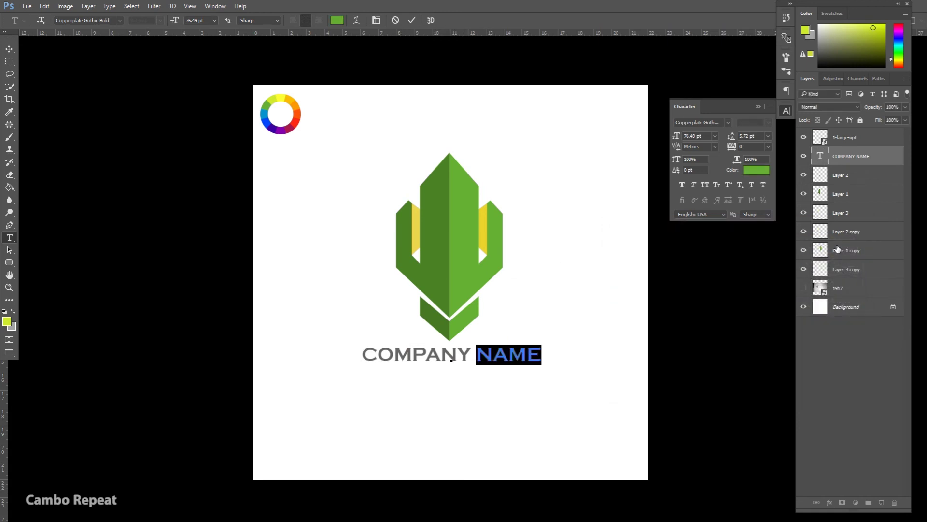
click(9, 49)
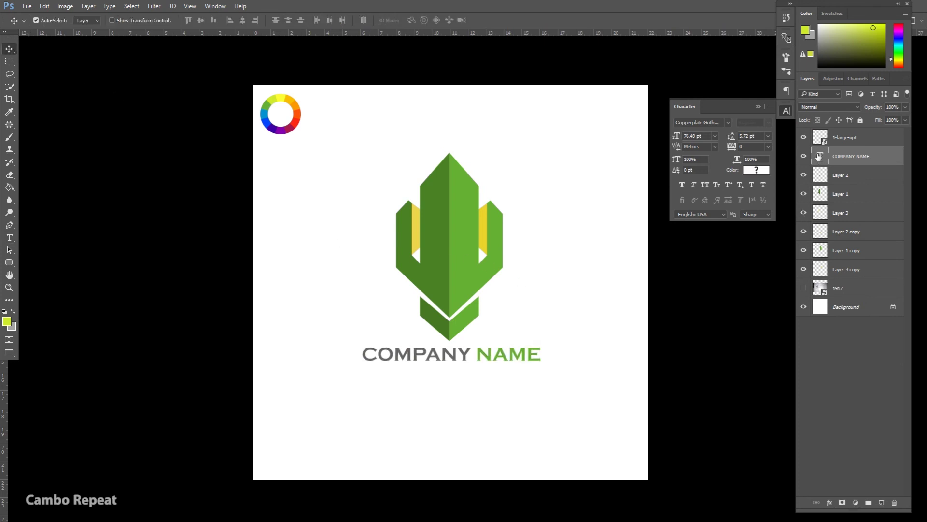
Step: Duplicate the COMPANY NAME layer and move the copy below the original line
right_click(884, 158)
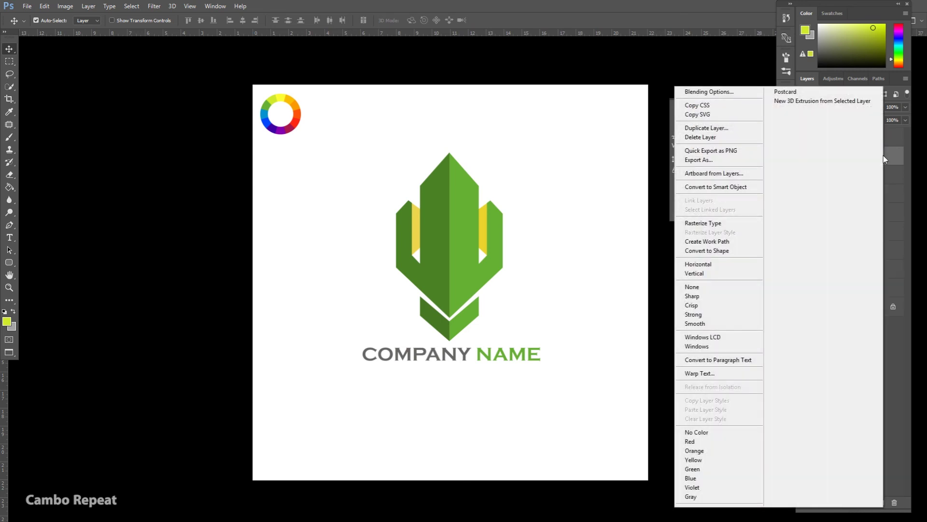
click(700, 128)
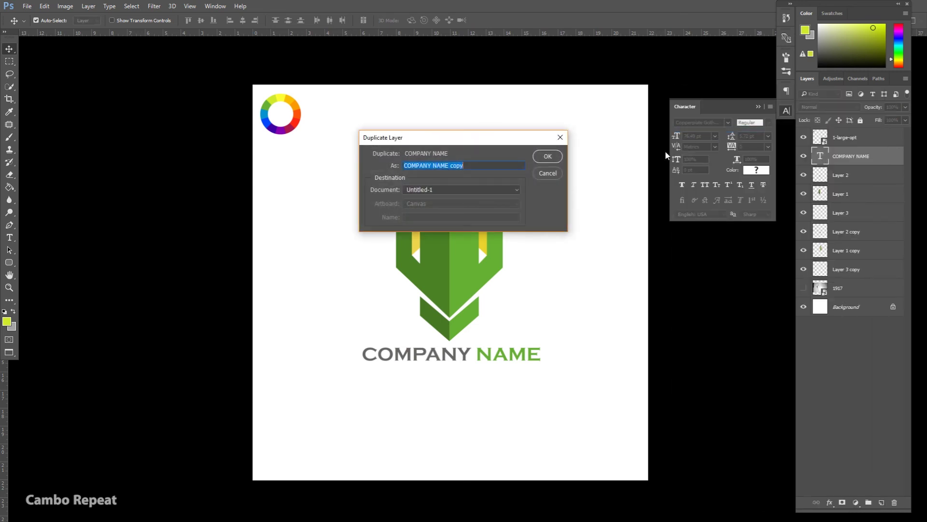
click(550, 156)
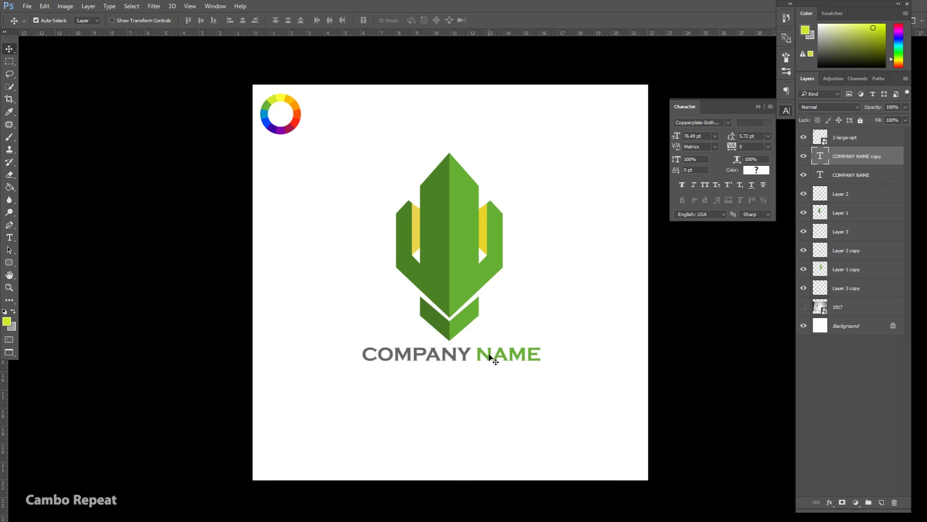
drag(490, 359, 488, 386)
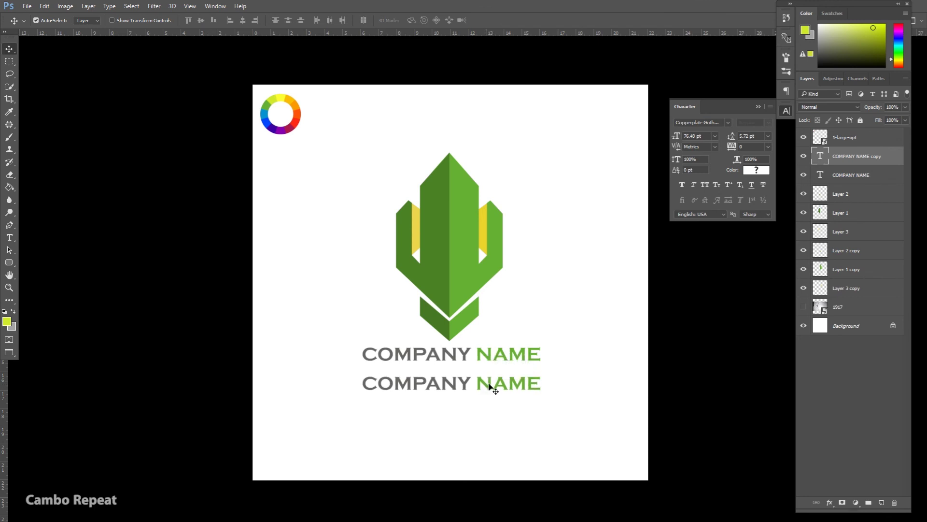
Step: Replace the duplicate's text with 'PROFESSIONAL LOGO'
key(t)
click(492, 381)
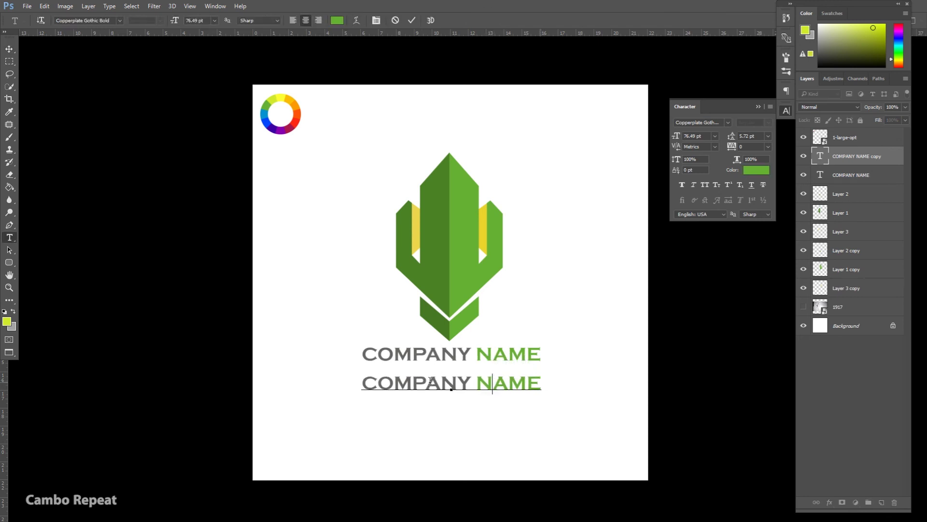
key(ctrl+a)
key(BackSpace)
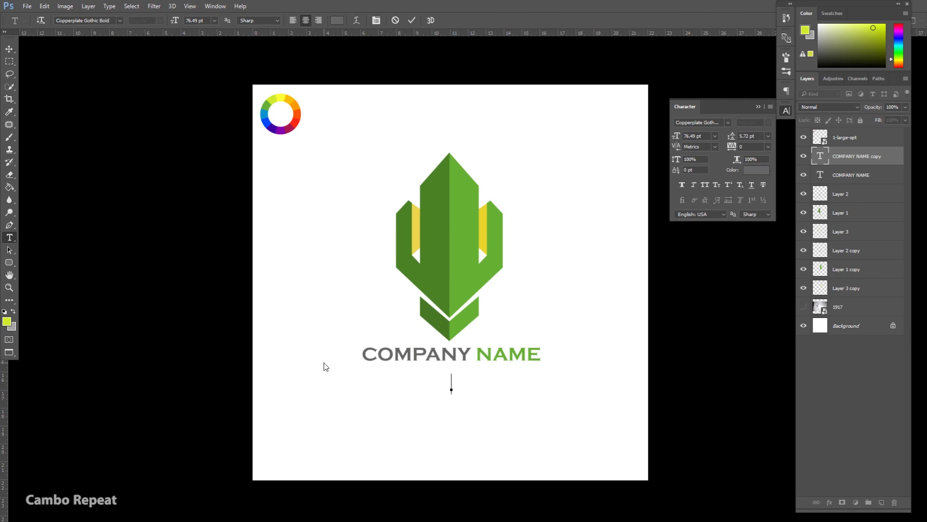
text(PRO)
text(FES)
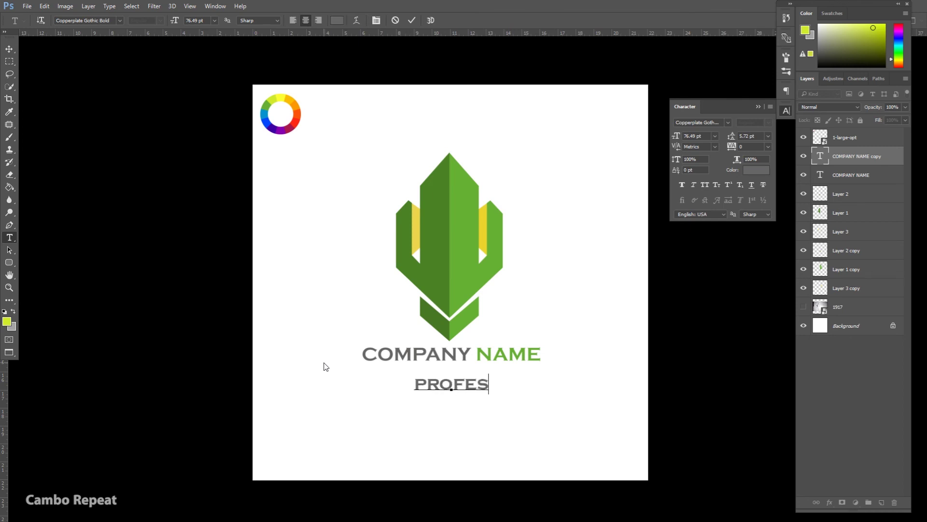
text(SIONAL)
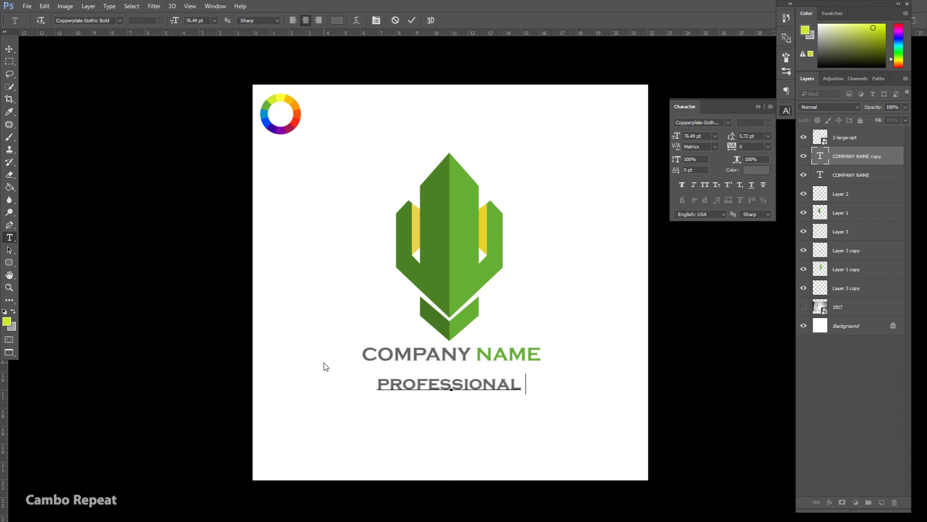
text( LOGO)
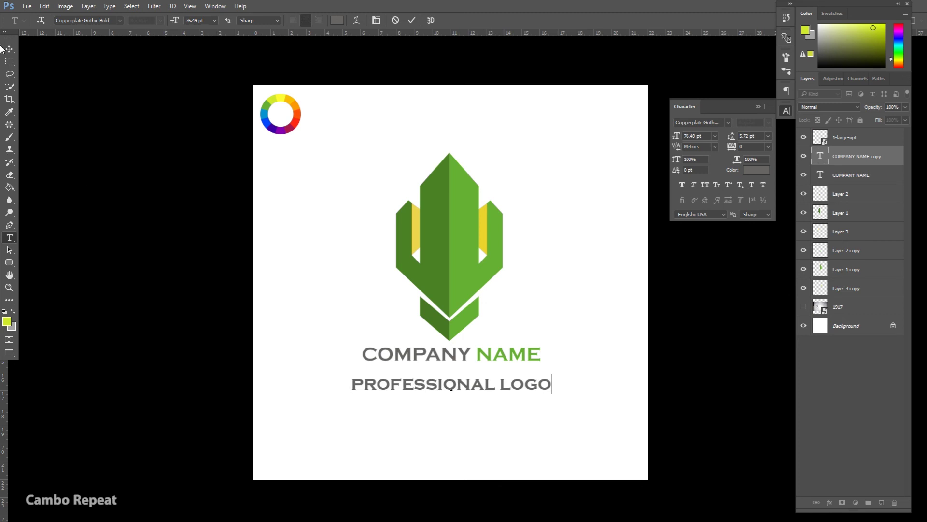
click(10, 49)
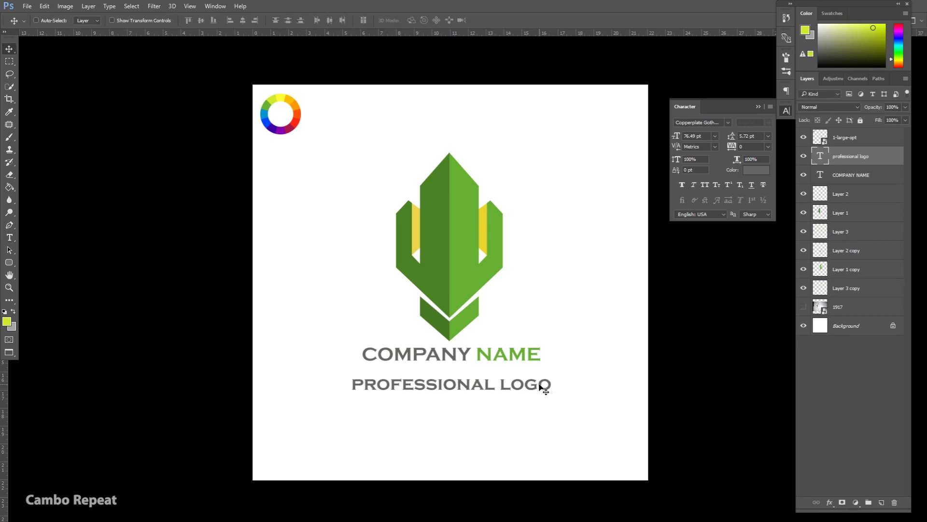
Step: Shrink the PROFESSIONAL LOGO tagline to about 40 pt and move it just under COMPANY NAME
key(ctrl+t)
drag(552, 373, 504, 381)
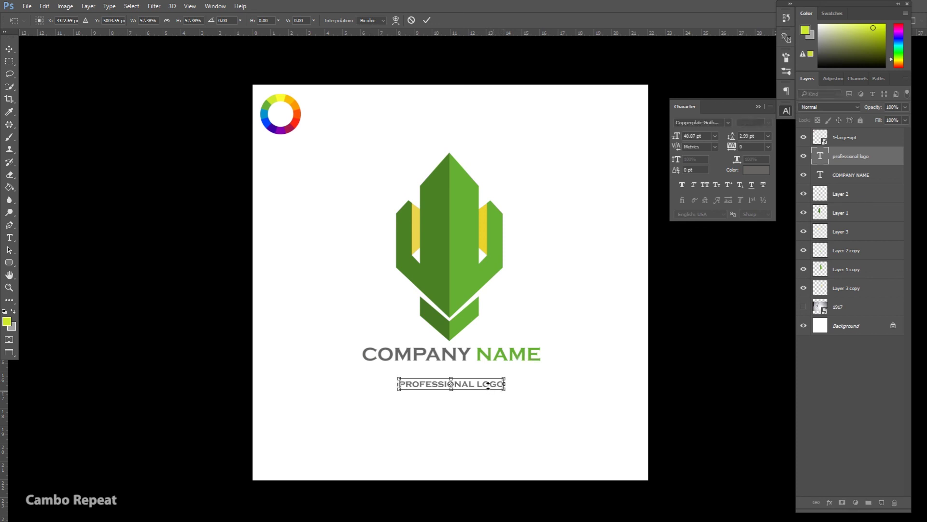
drag(489, 386, 489, 373)
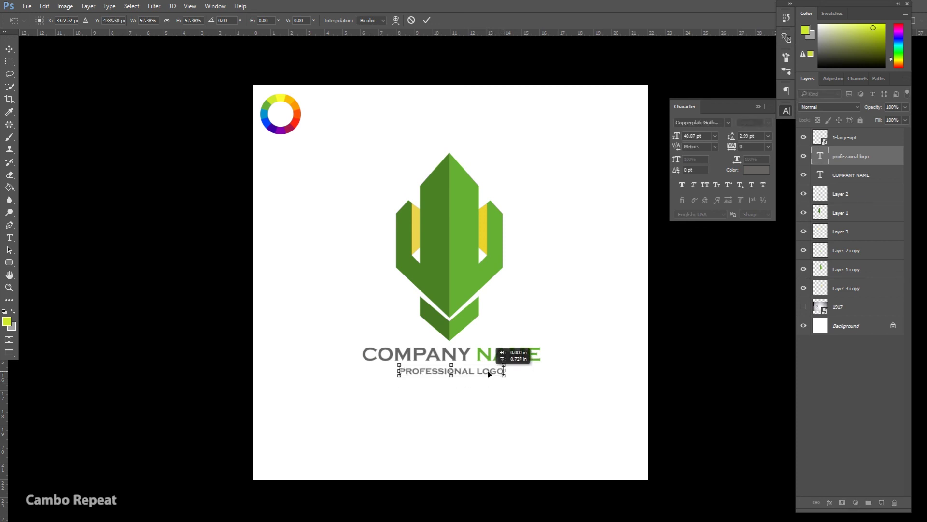
click(427, 20)
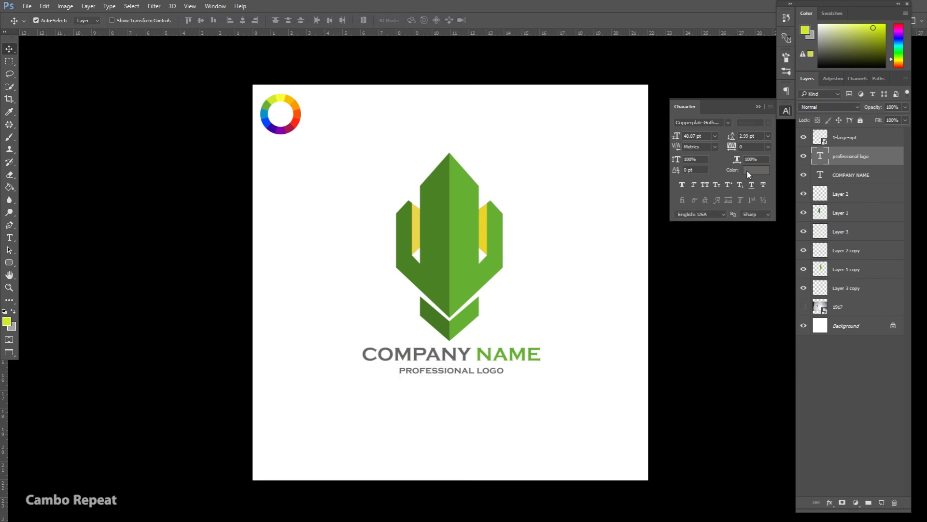
Step: Recolour the PROFESSIONAL LOGO tagline bright orange #ff8737
click(747, 170)
click(655, 285)
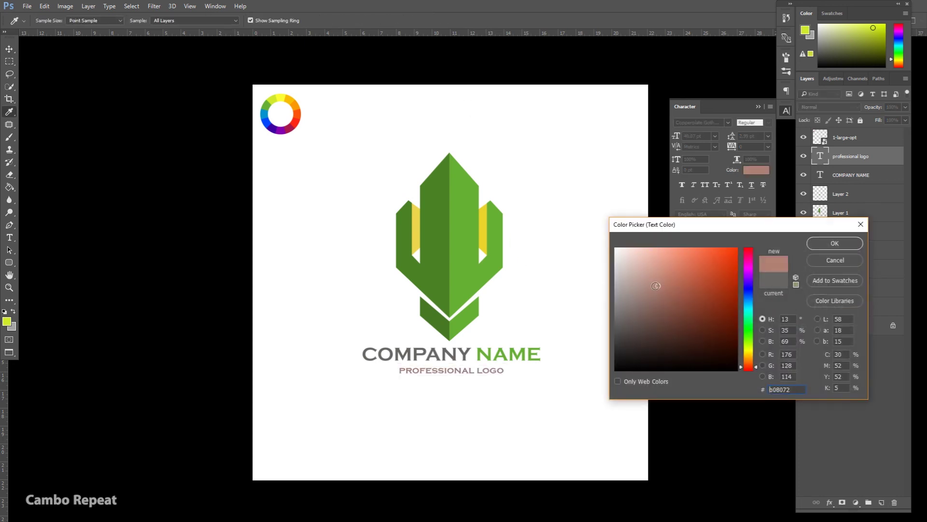
click(462, 229)
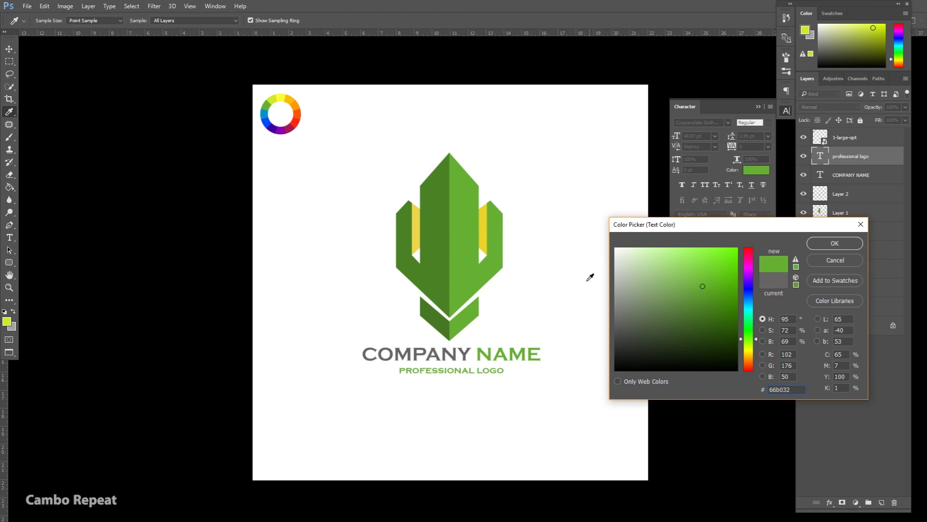
click(750, 361)
click(750, 363)
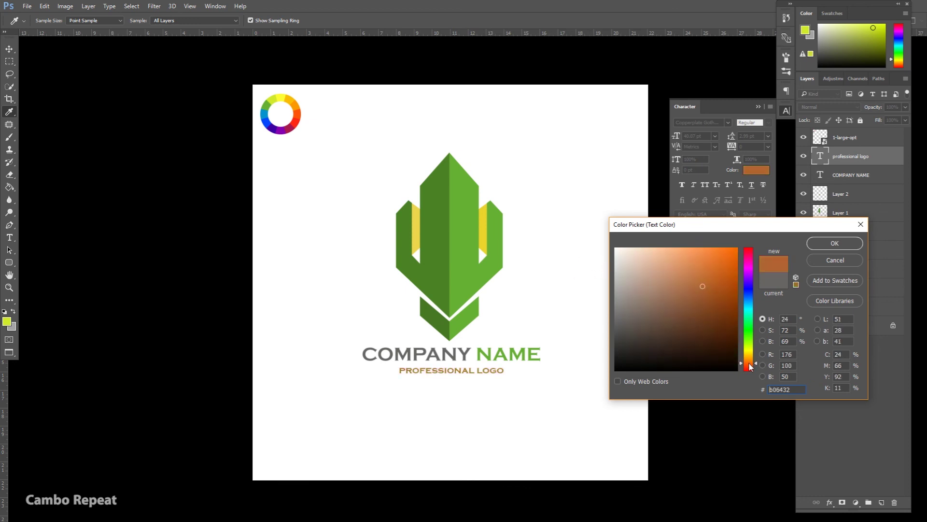
click(724, 265)
click(730, 251)
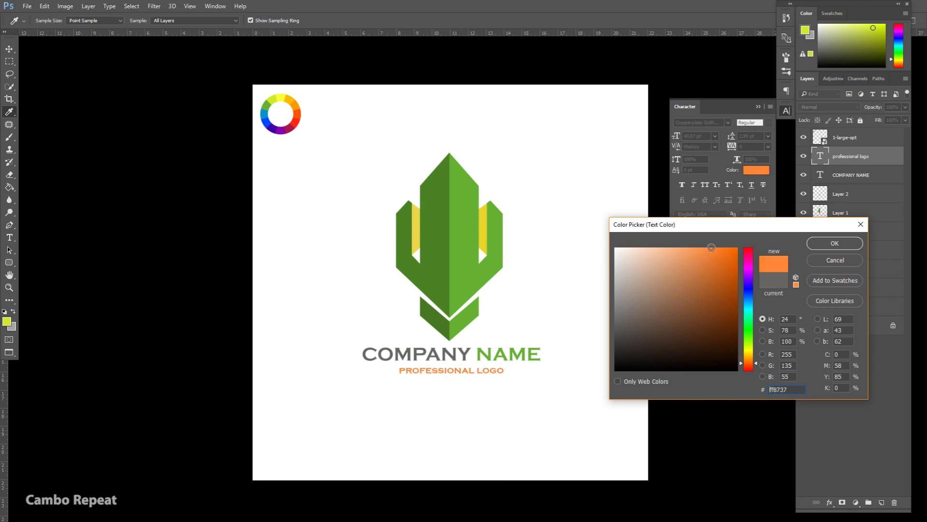
click(824, 244)
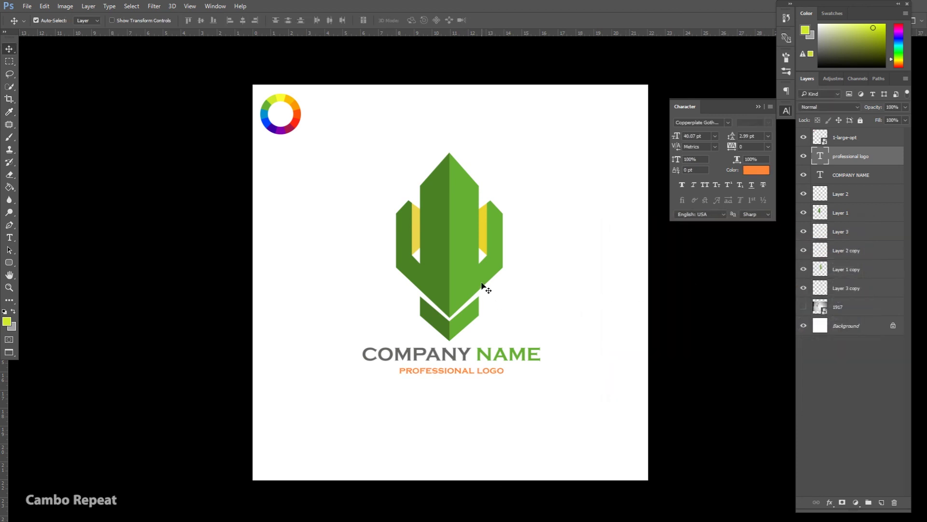
Step: Close the Character panel, then zoom and pan to review the finished cactus logo
scroll(483, 285, up, 1)
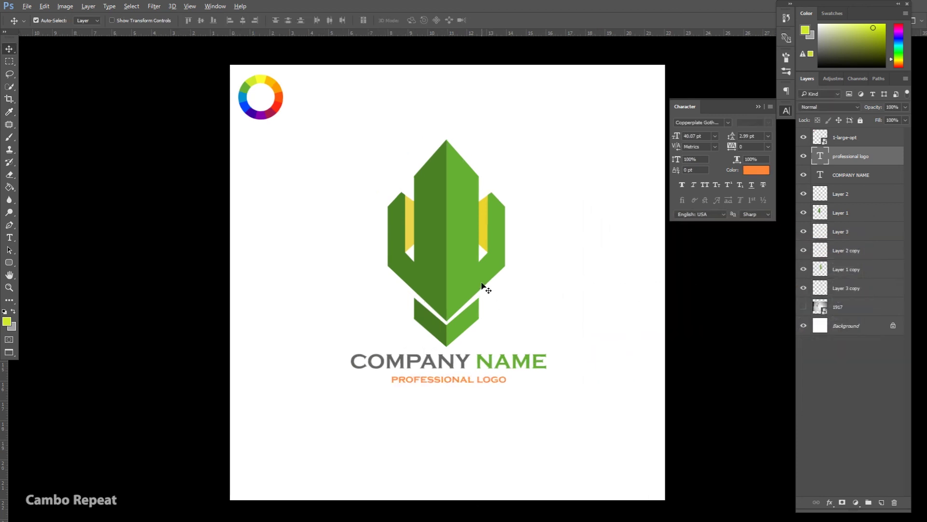
click(787, 113)
scroll(694, 174, down, 1)
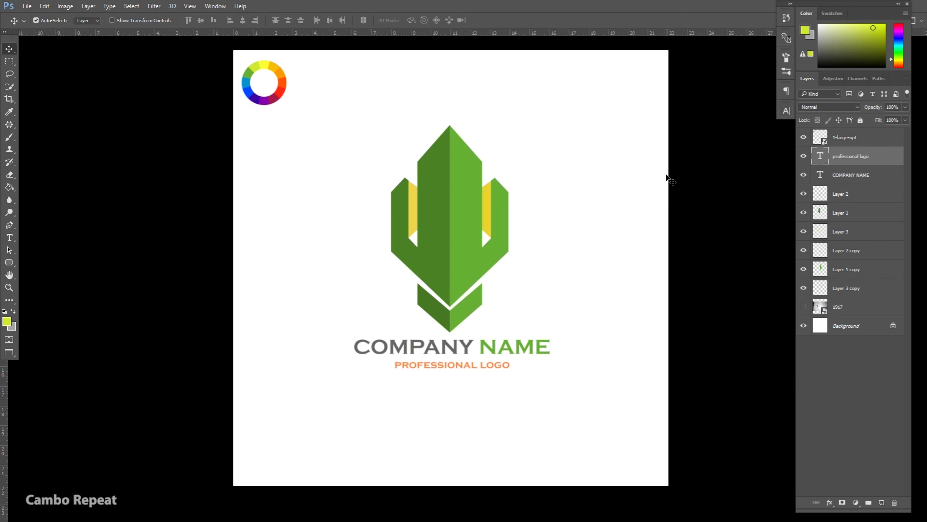
scroll(667, 178, up, 1)
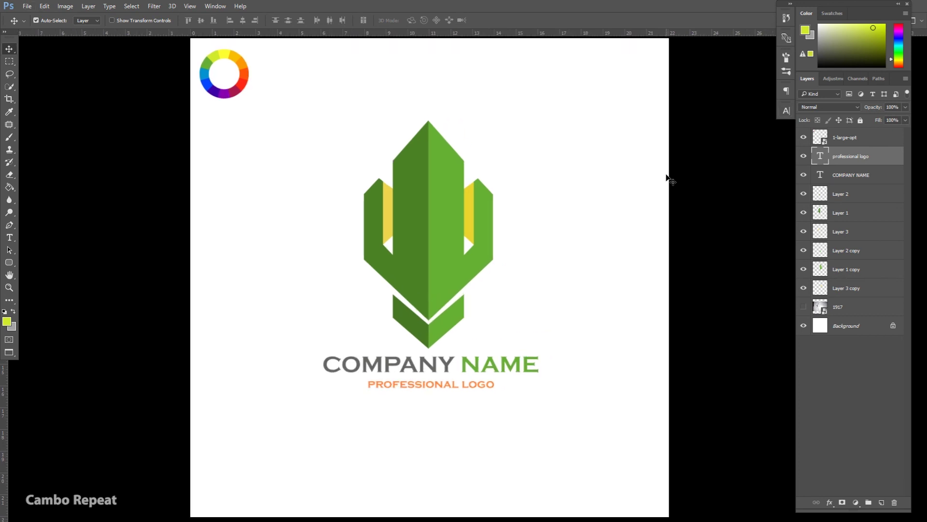
scroll(669, 177, left, 1)
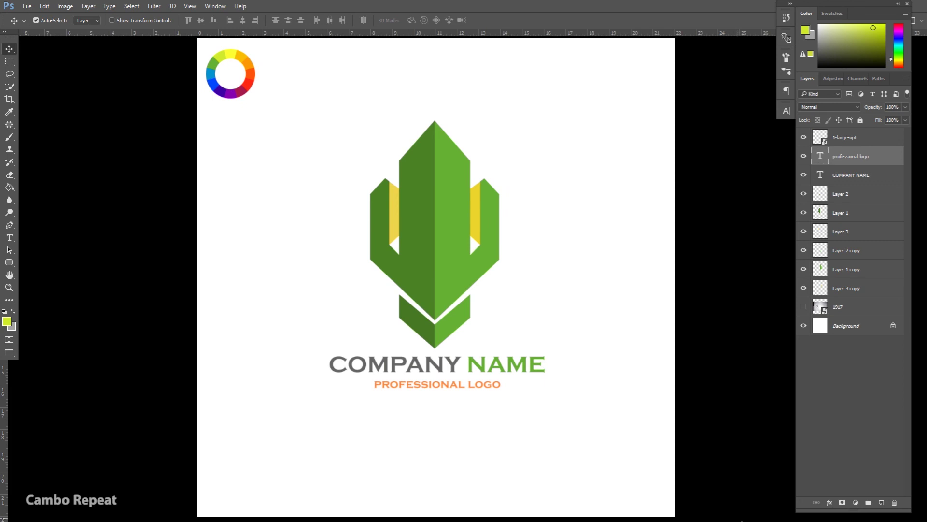